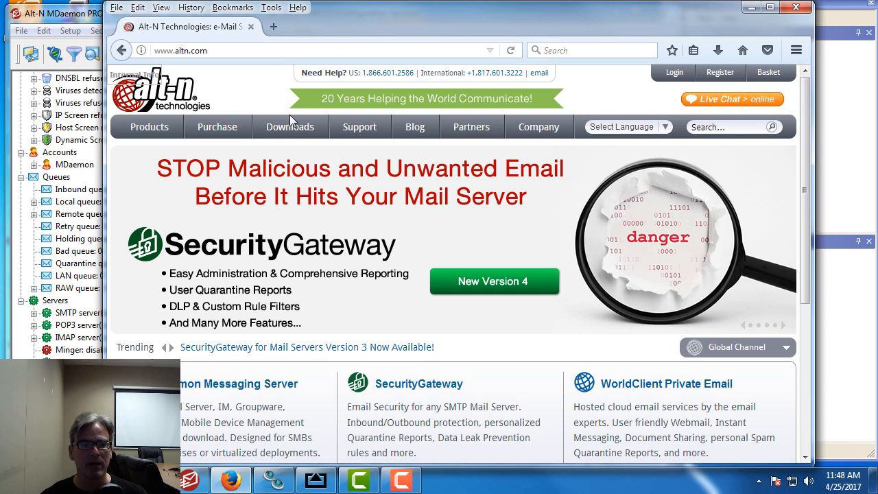
Search the altn.com Knowledge Base for MDaemon articles matching 'XMPP'
mouse_move(363, 131)
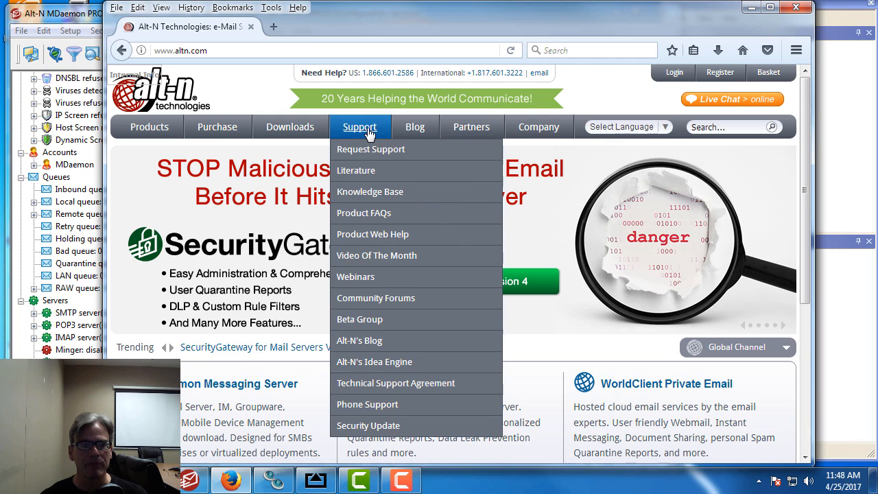
left_click(376, 193)
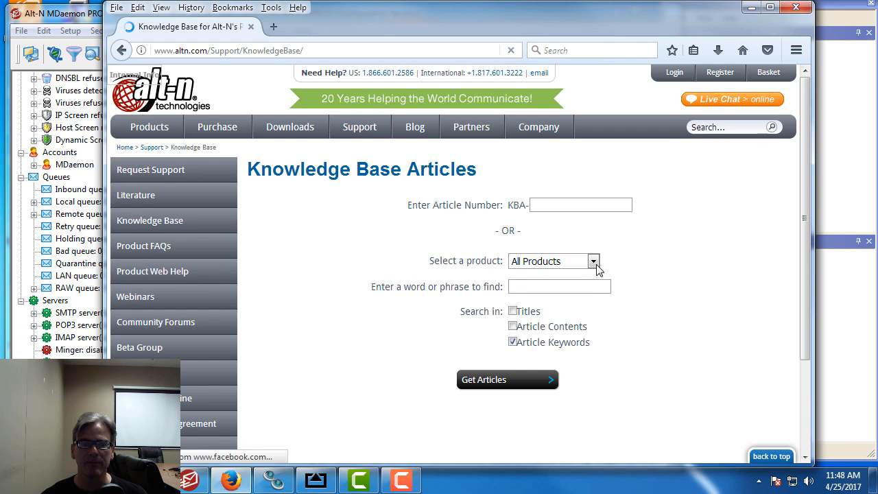
left_click(594, 267)
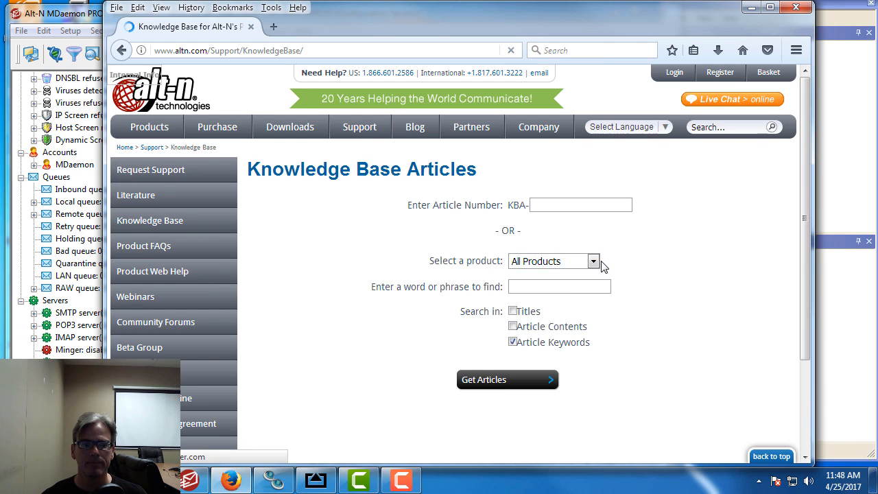
left_click(594, 262)
left_click(550, 293)
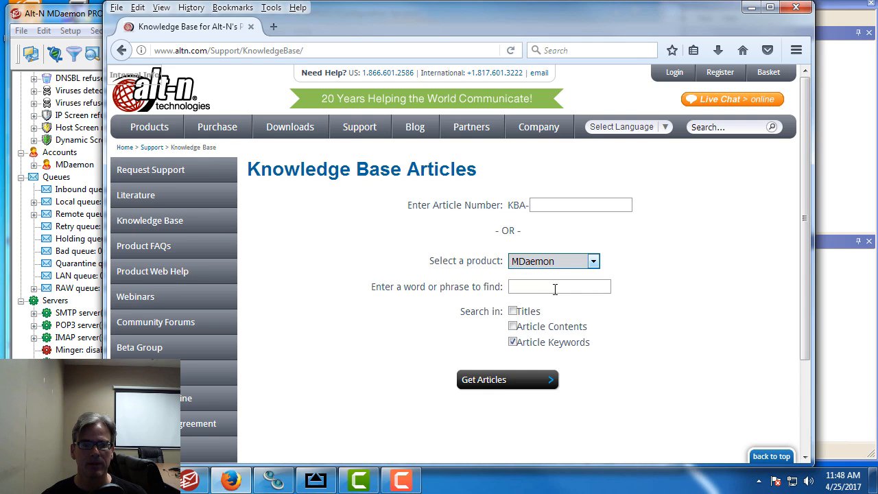
left_click(554, 286)
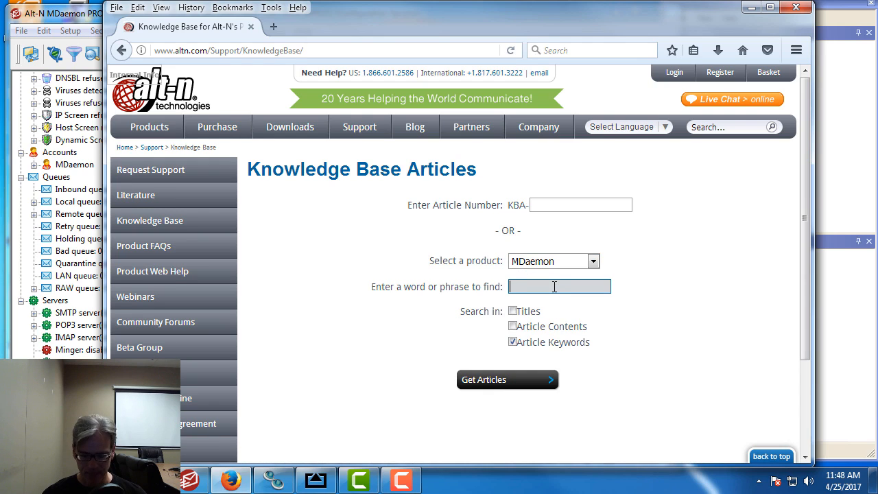
type("XMPP")
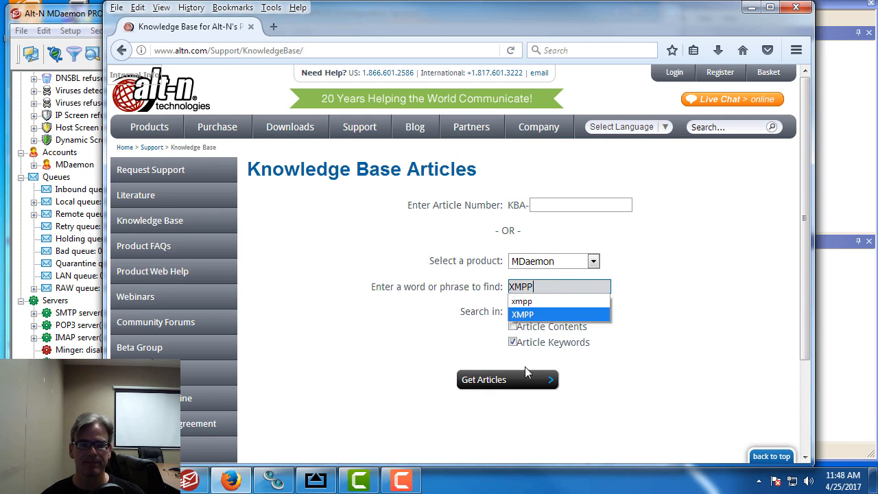
left_click(529, 384)
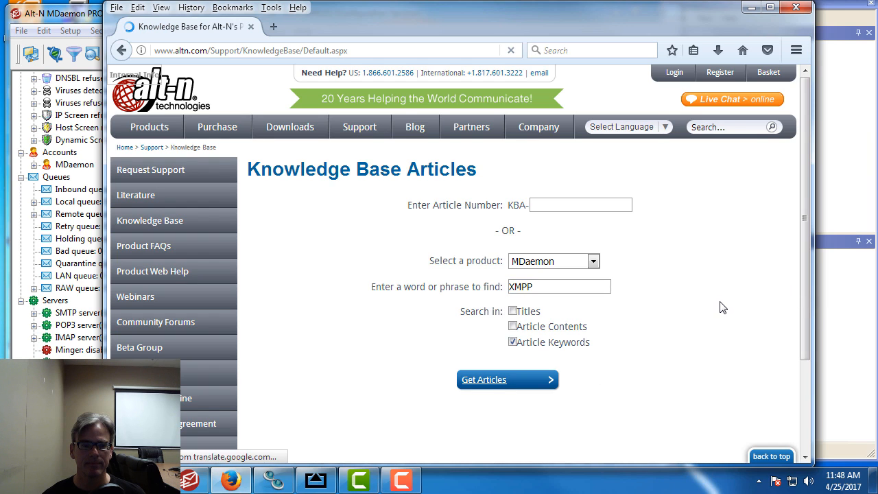
scroll(720, 308, "down", 3)
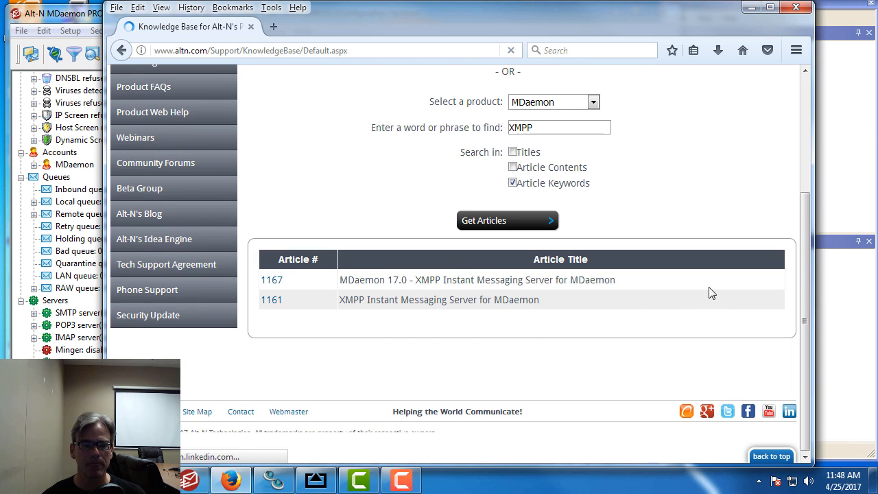
Read article 1167 on the MDaemon 17.0 XMPP server, then follow its link to the XMPP chat client list
left_click(273, 281)
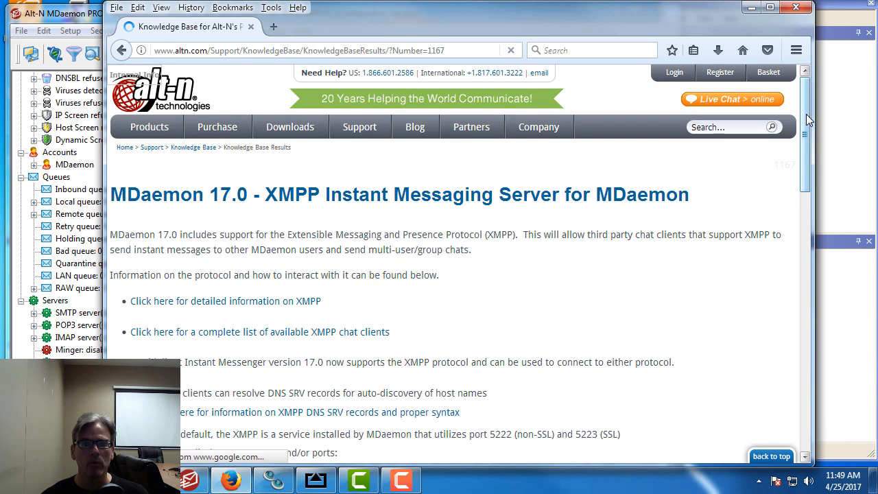
scroll(808, 134, "down", 3)
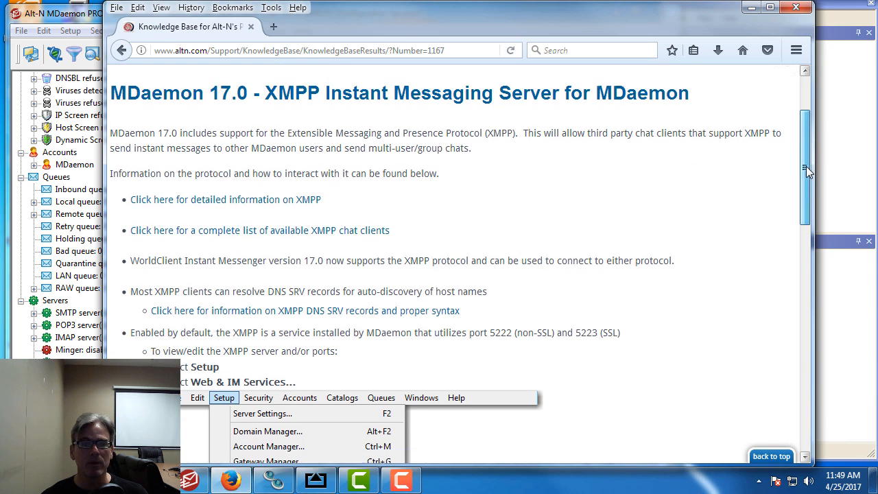
scroll(806, 166, "down", 8)
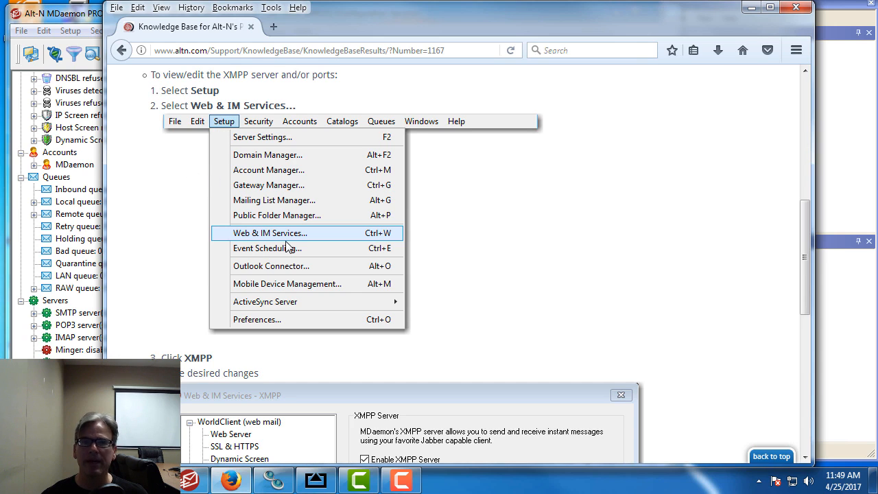
scroll(286, 247, "down", 5)
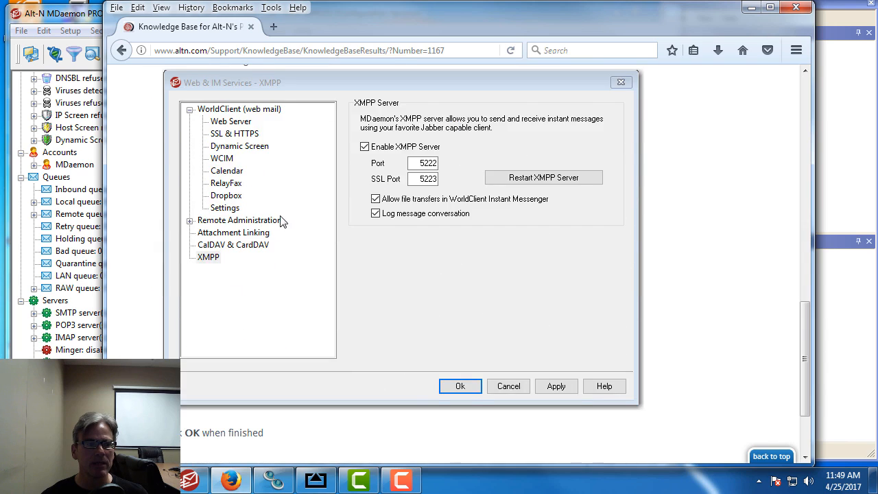
scroll(284, 221, "up", 1)
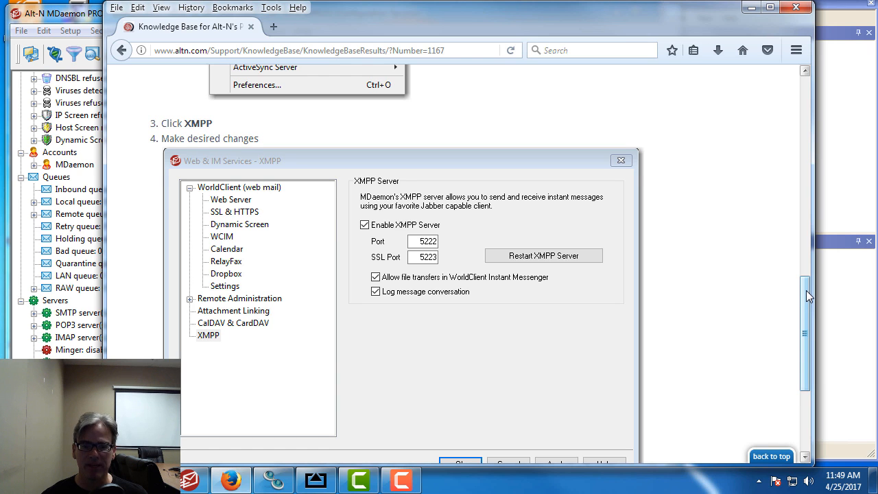
left_click_drag(806, 290, 799, 108)
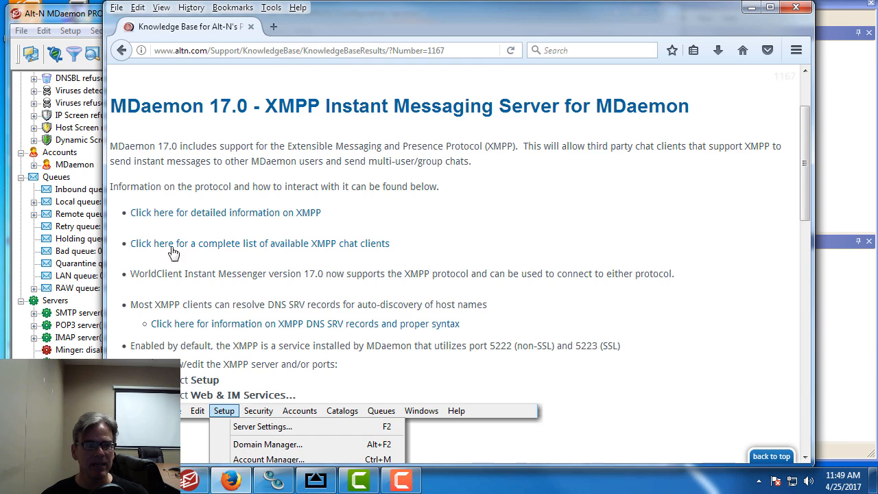
left_click(339, 244)
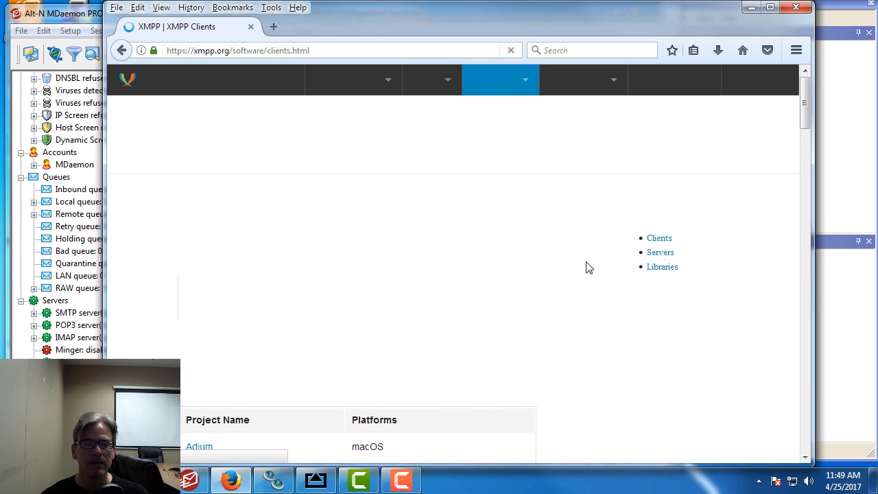
Scroll the xmpp.org clients table down past AstraChat
left_click_drag(806, 96, 806, 163)
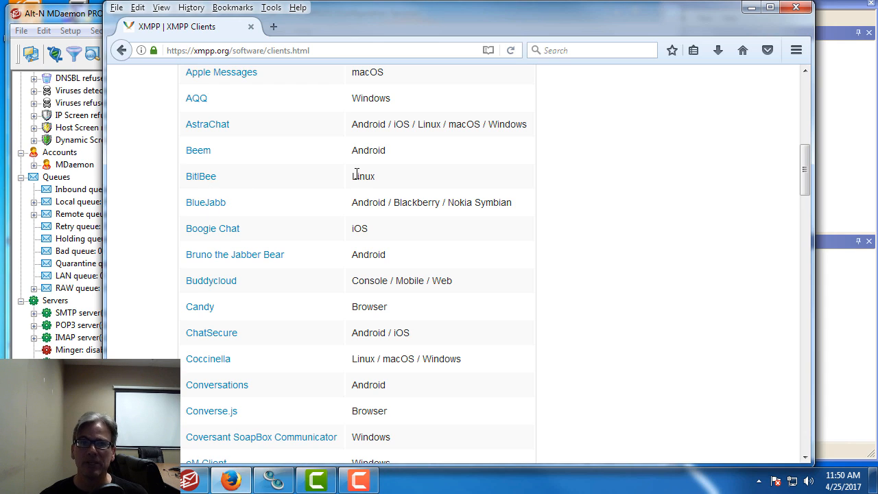
Check in Web & IM Services that XMPP is enabled on ports 5222 and SSL 5223, then close
left_click(196, 484)
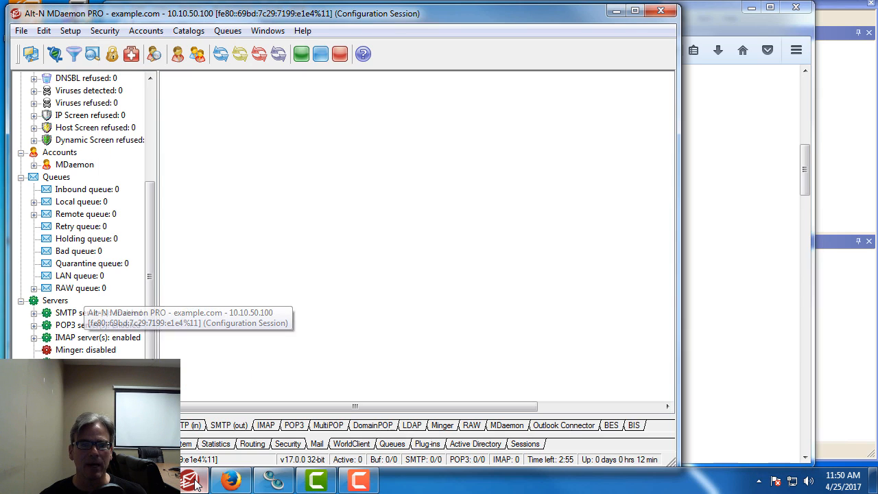
left_click(70, 35)
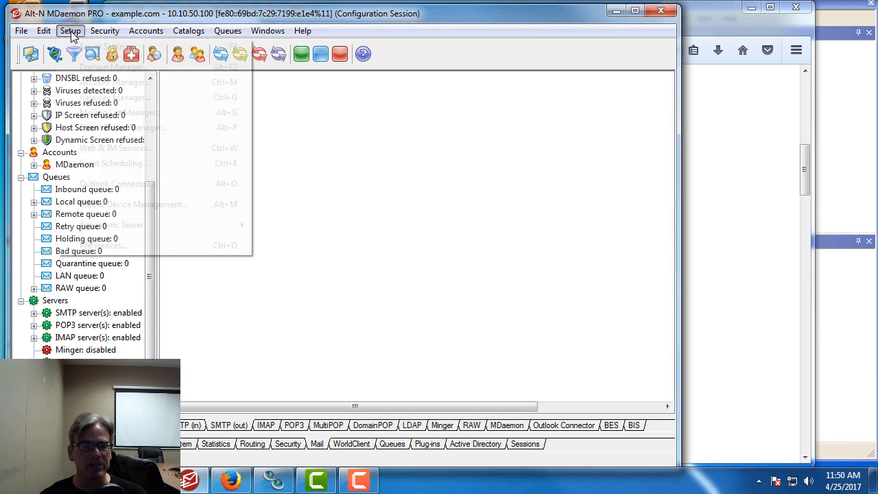
left_click(151, 153)
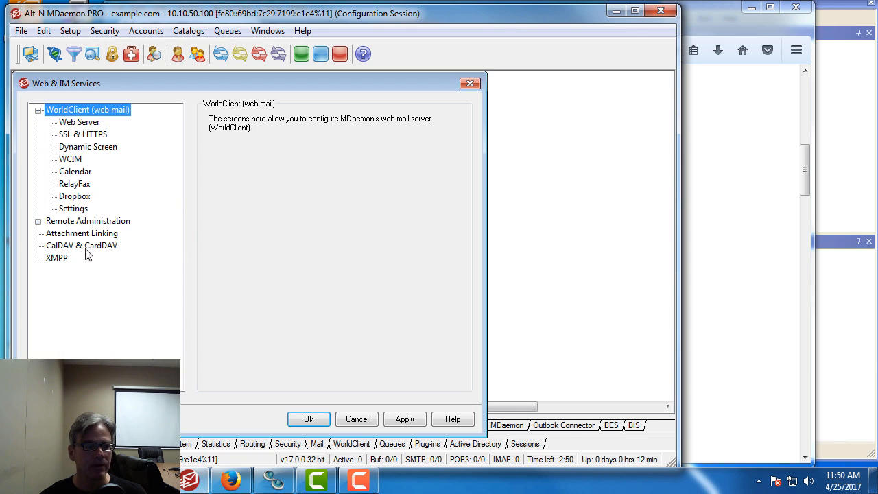
left_click(58, 259)
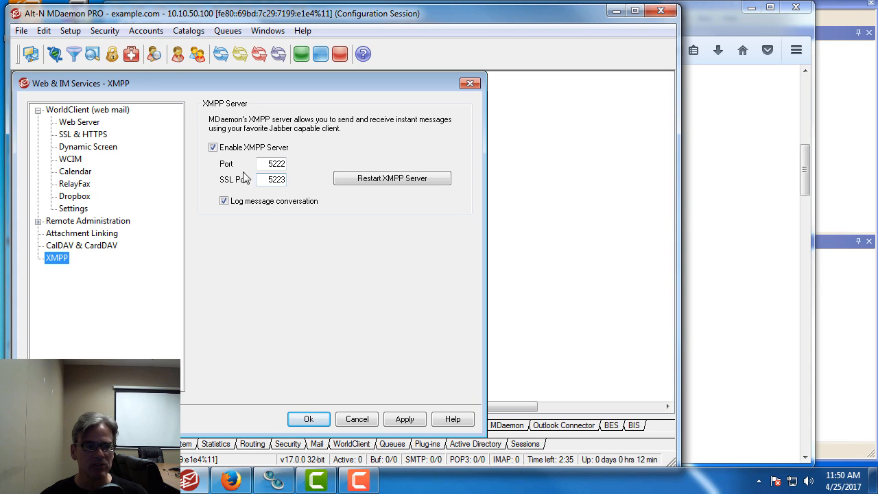
left_click(320, 423)
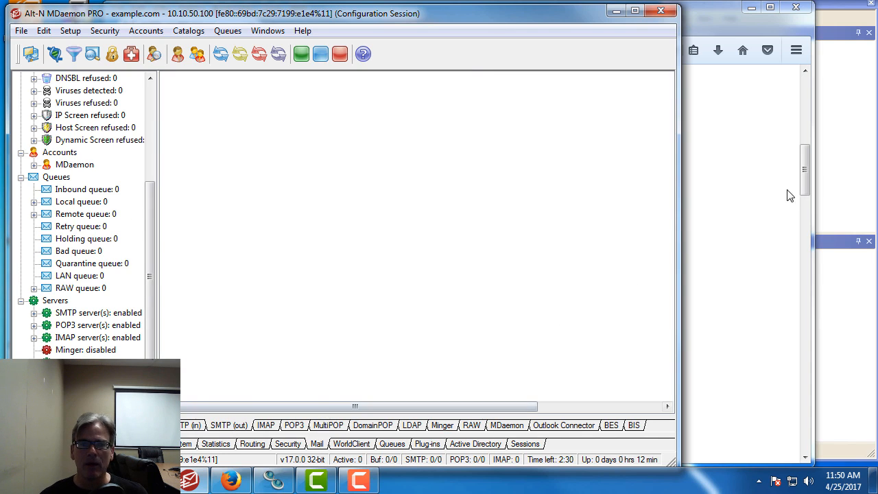
Open the messenger account connection's properties from the WorldClient preferences
left_click(847, 158)
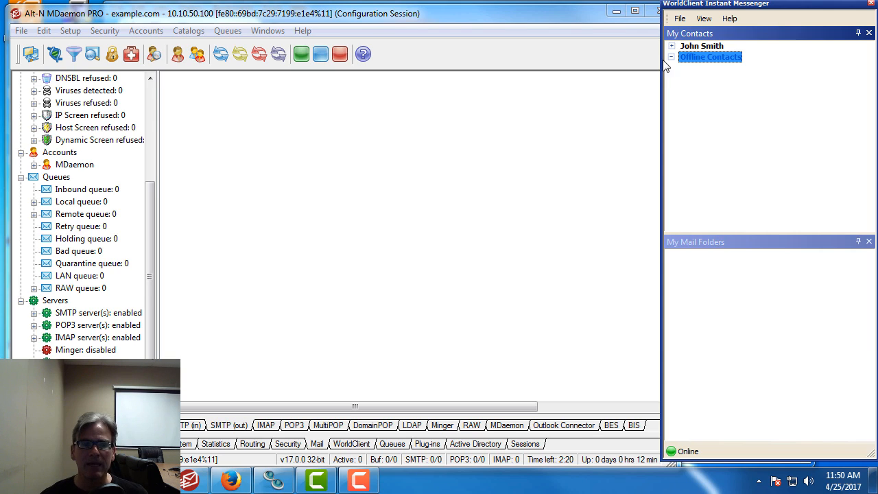
left_click(680, 19)
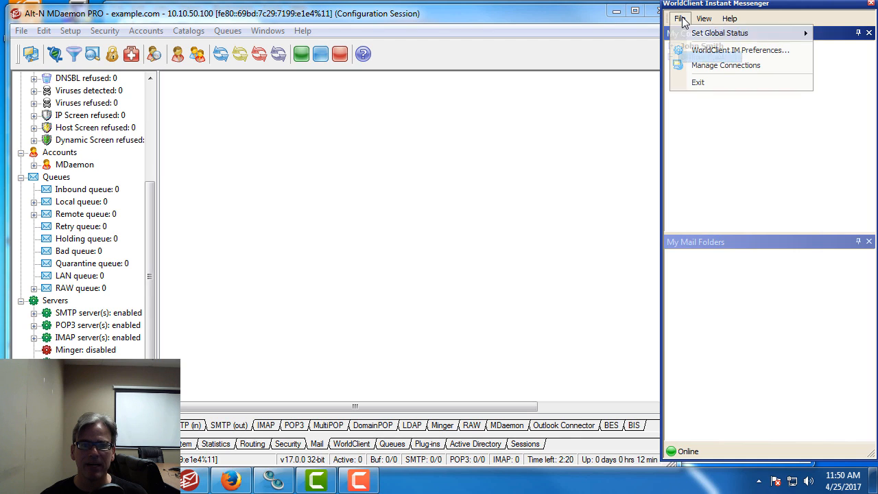
left_click(721, 64)
left_click_drag(563, 4, 560, 55)
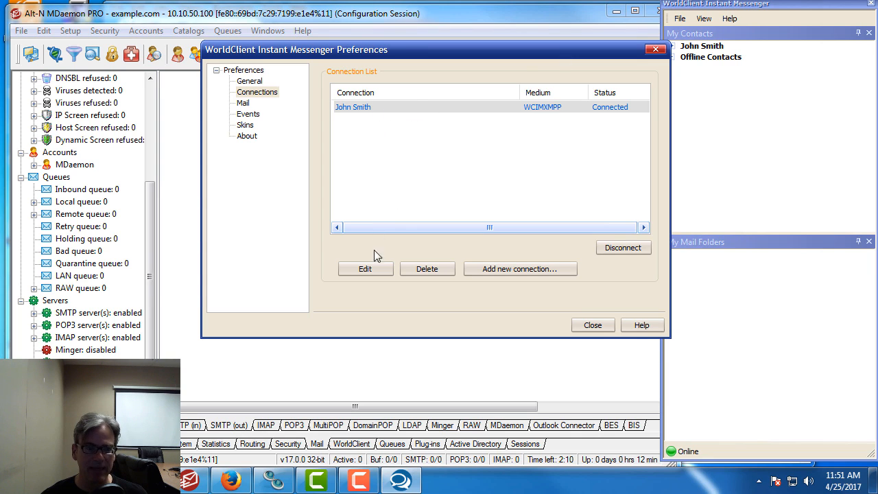
left_click(360, 270)
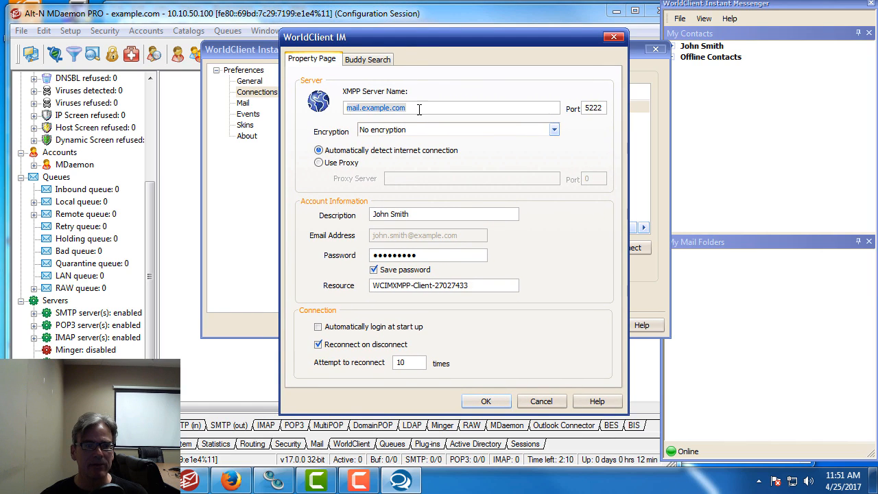
Confirm server mail.example.com, port 5222 and No encryption, save the properties, then switch to Trillian
left_click(418, 110)
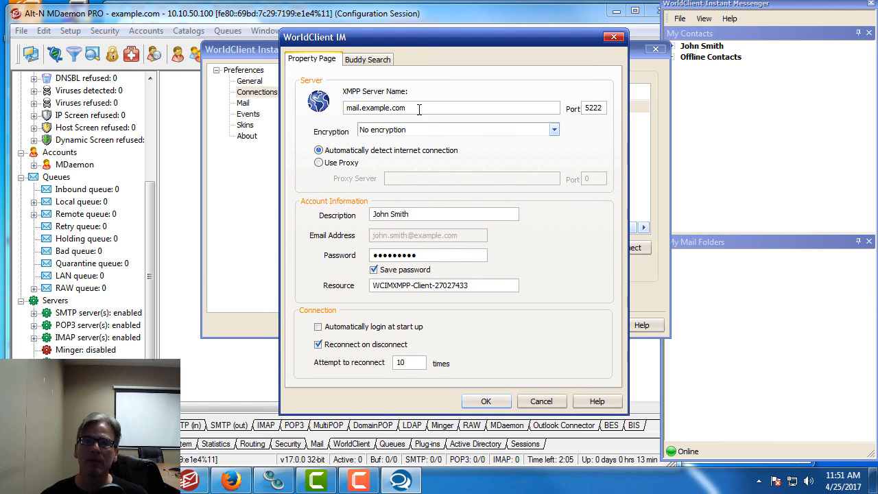
left_click_drag(418, 110, 335, 107)
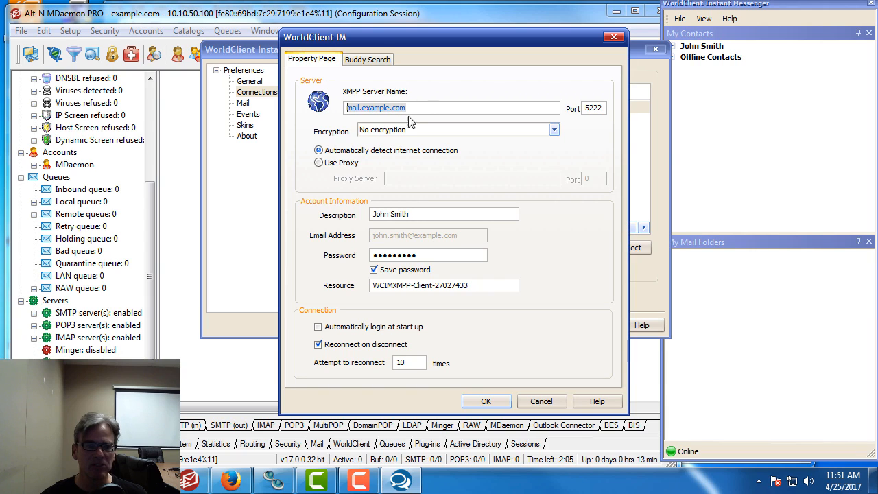
left_click(433, 110)
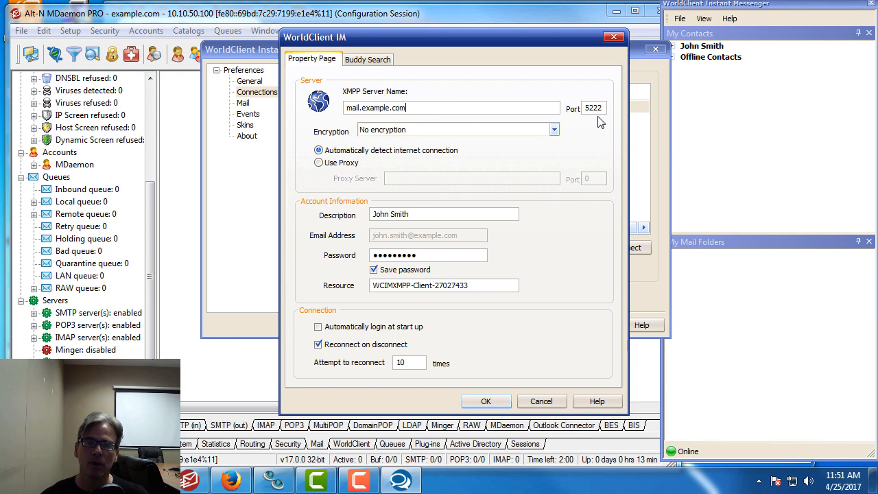
left_click(554, 131)
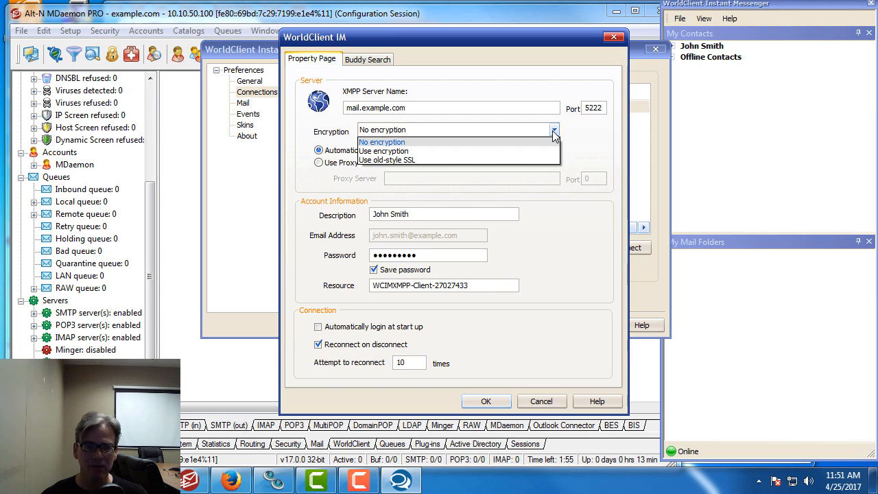
left_click(553, 135)
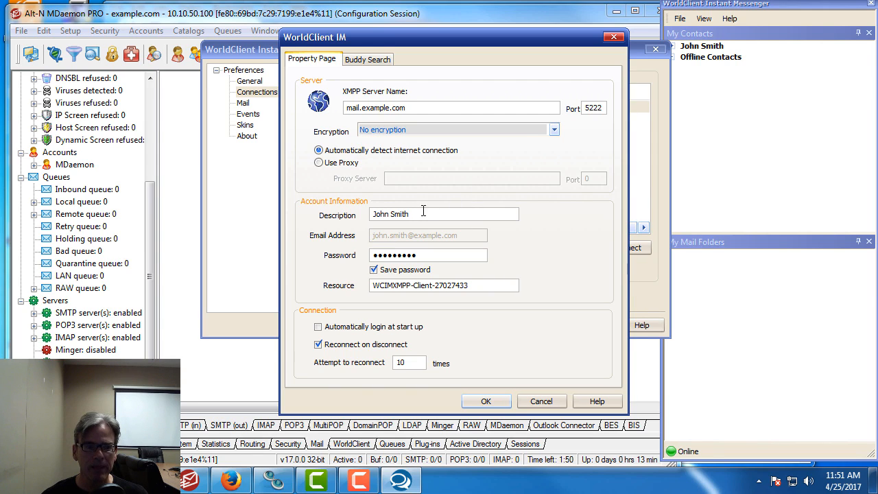
left_click_drag(423, 214, 352, 216)
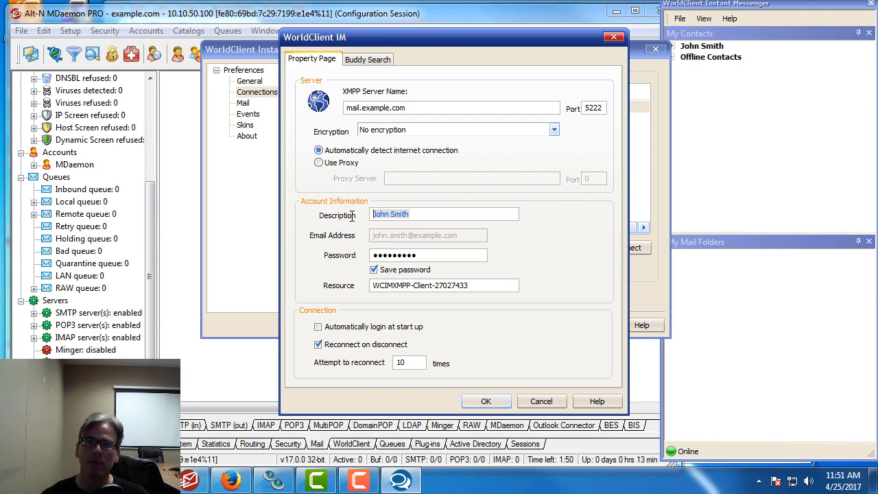
left_click(422, 217)
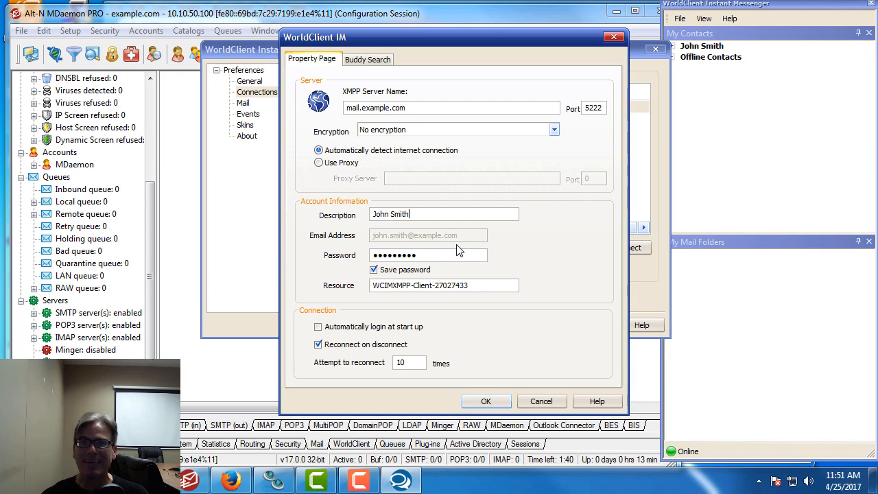
left_click_drag(444, 257, 357, 250)
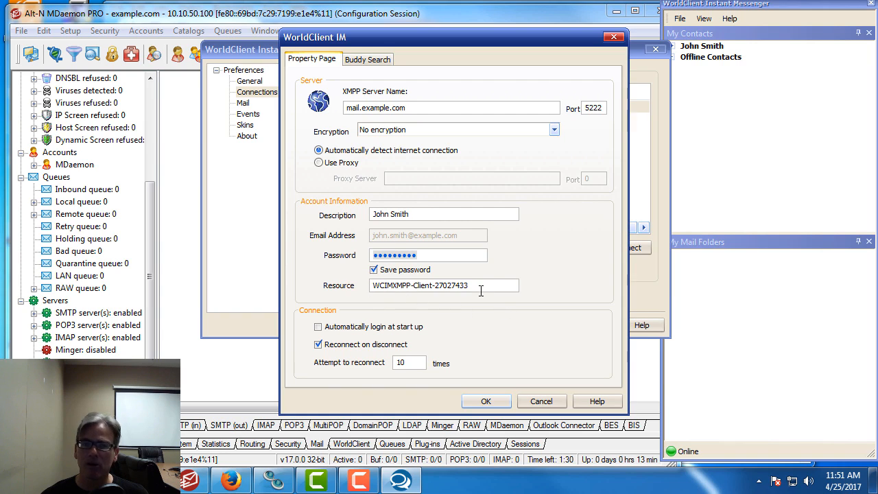
left_click(485, 401)
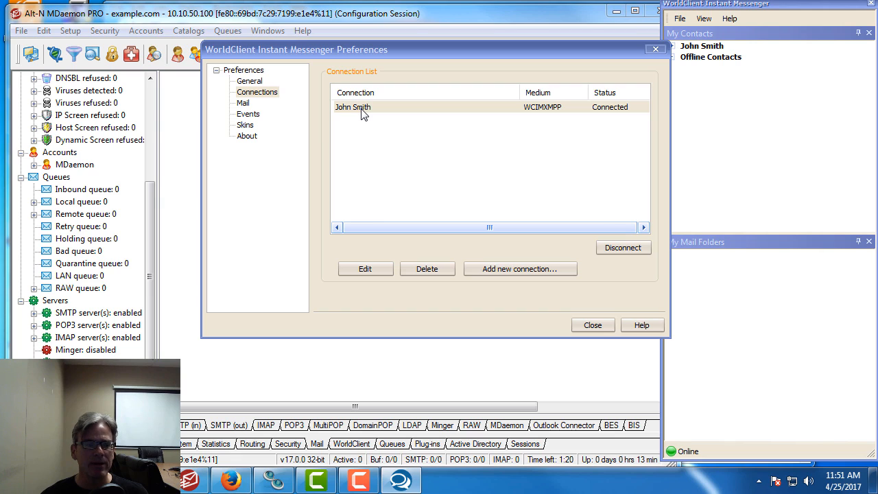
left_click(274, 481)
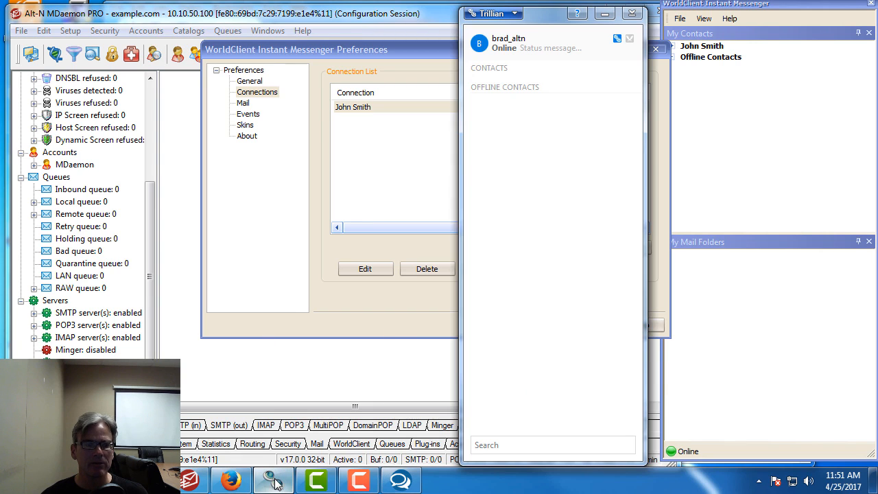
Add a new Jabber/XMPP account in Trillian's IM accounts manager
left_click_drag(536, 22, 545, 23)
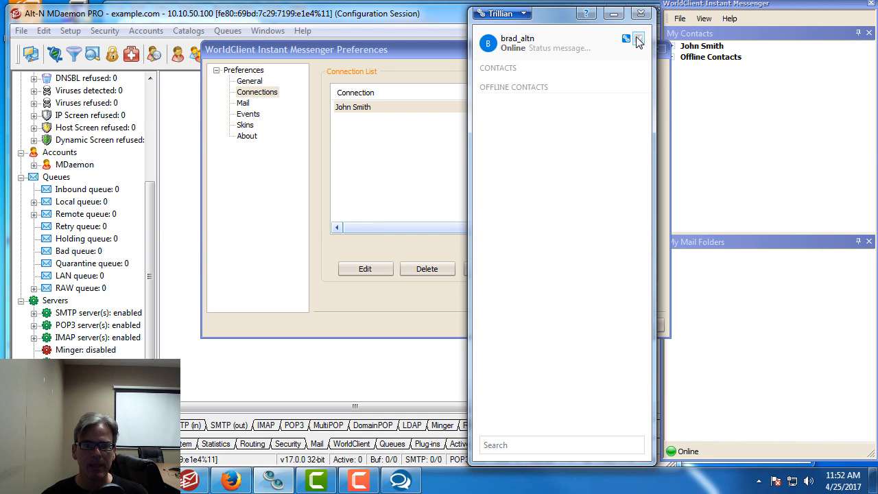
left_click(637, 40)
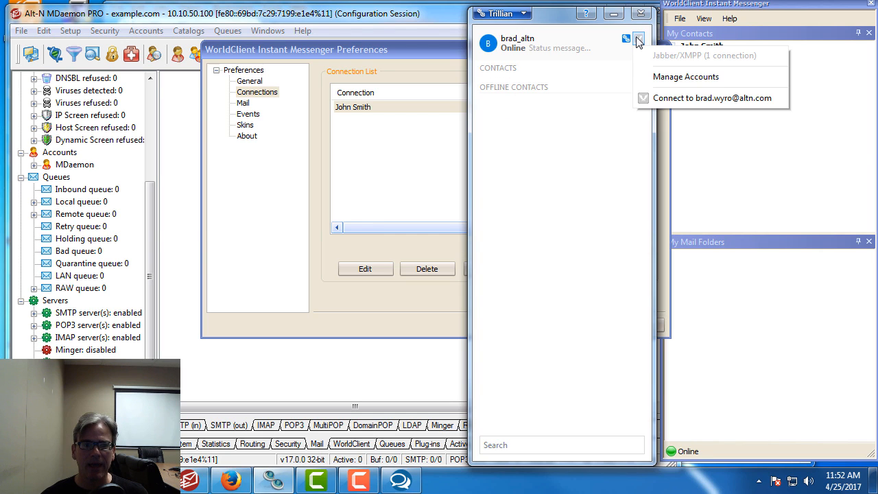
left_click(681, 82)
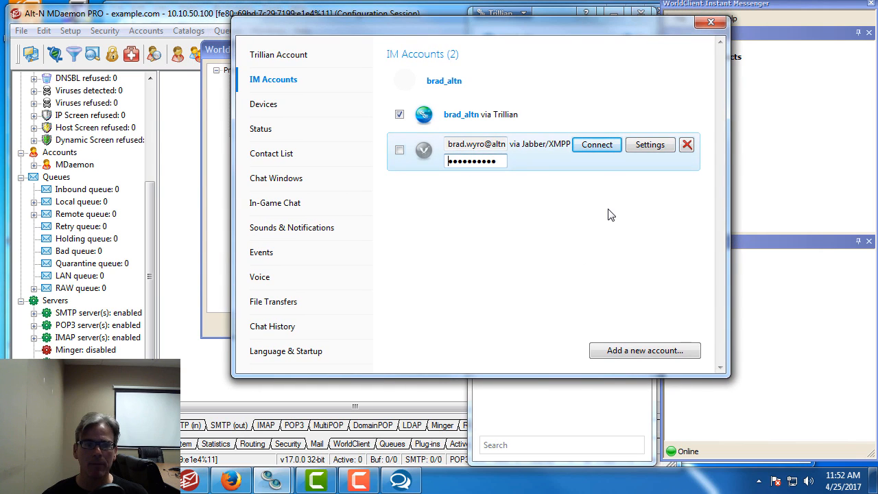
left_click(666, 359)
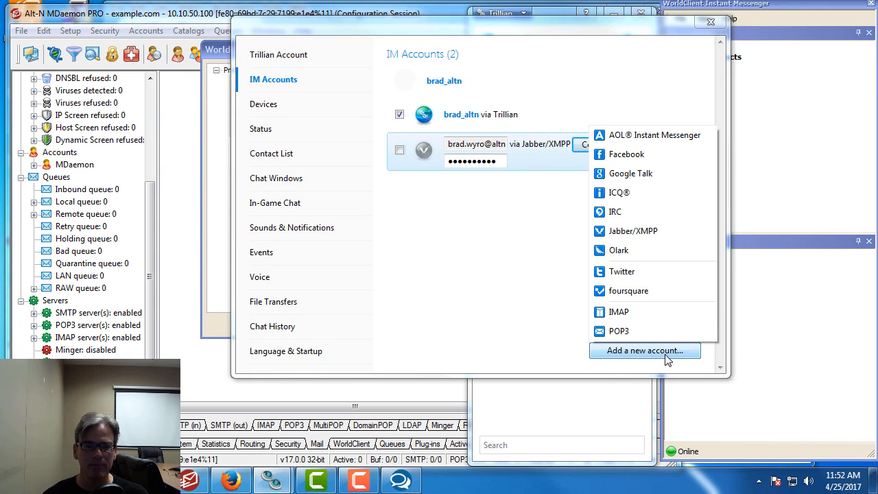
left_click(659, 238)
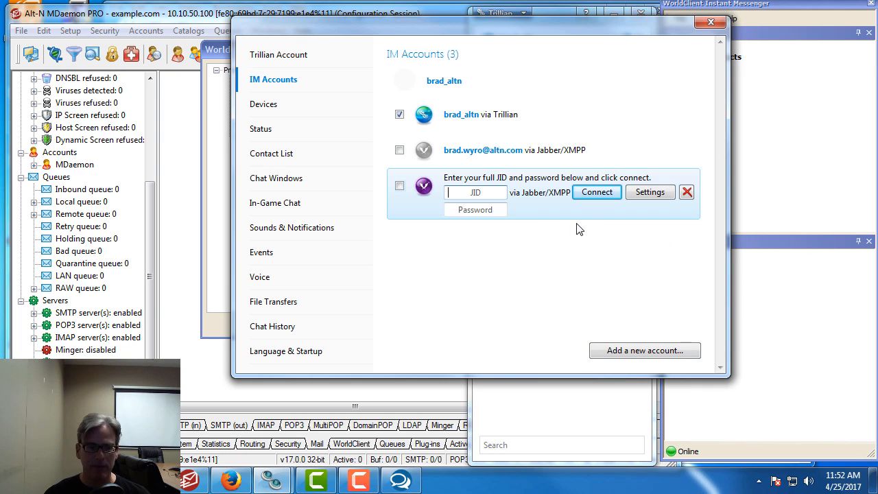
Enter the user's full JID and the account password, then bring up its connection settings
type("frank.t")
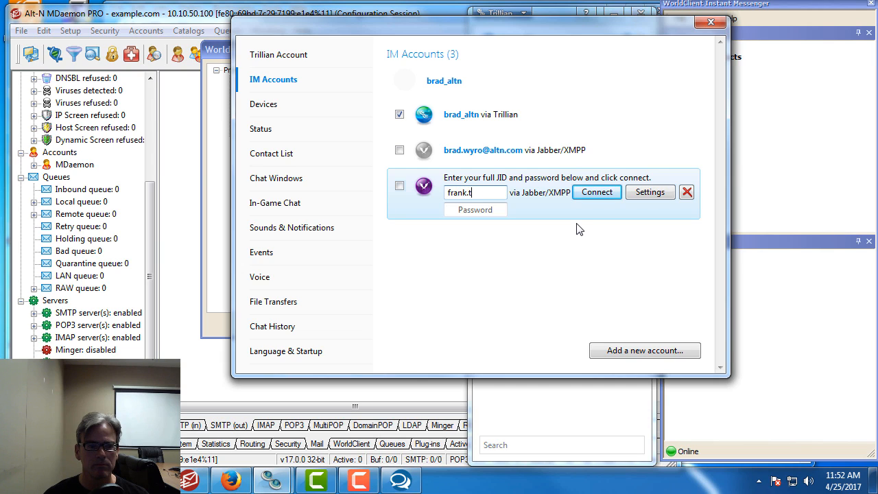
type("homas@example.com")
key("Tab")
type("p")
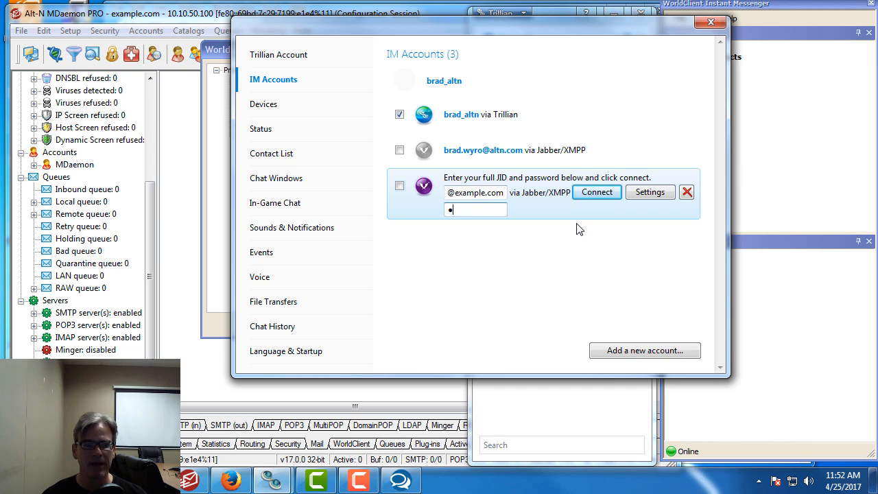
type("assword1")
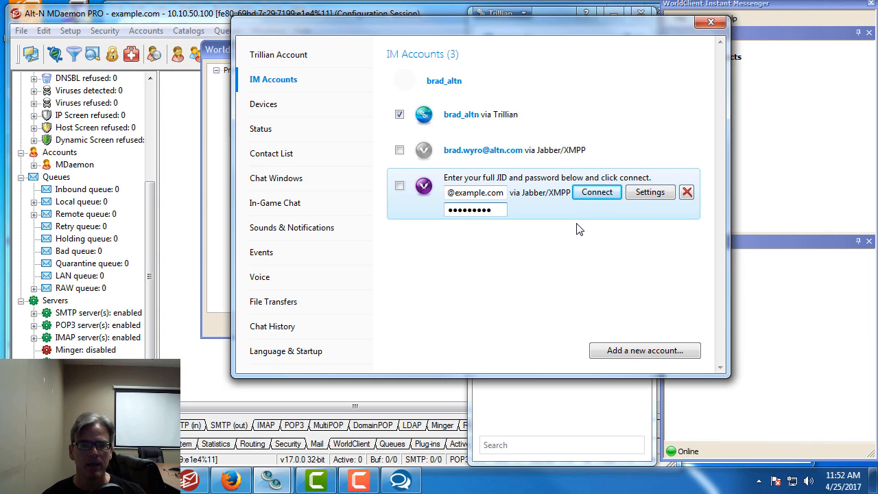
left_click(657, 197)
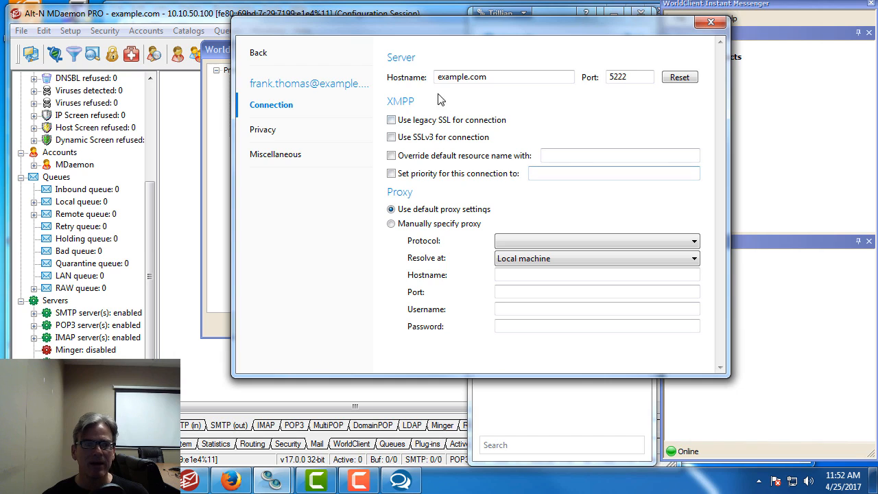
Set hostname mail.example.com on port 5222, connect the Jabber account, and close the accounts window
left_click(436, 76)
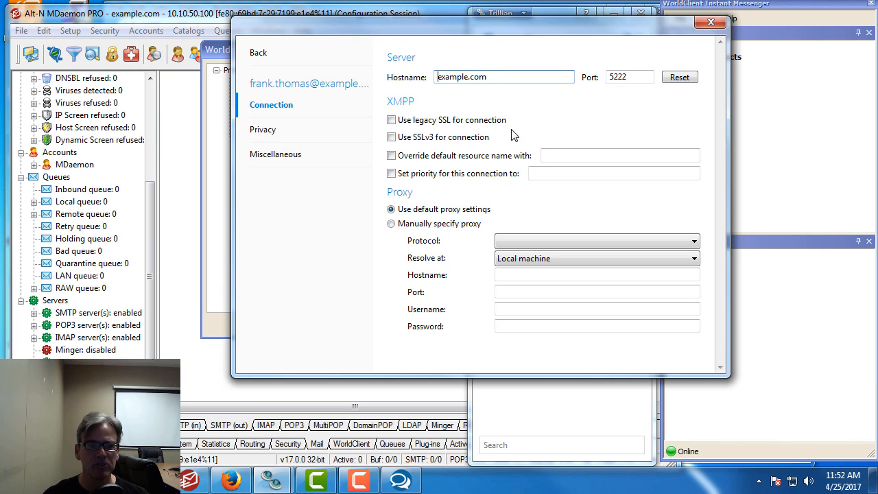
type("mail.")
left_click(638, 79)
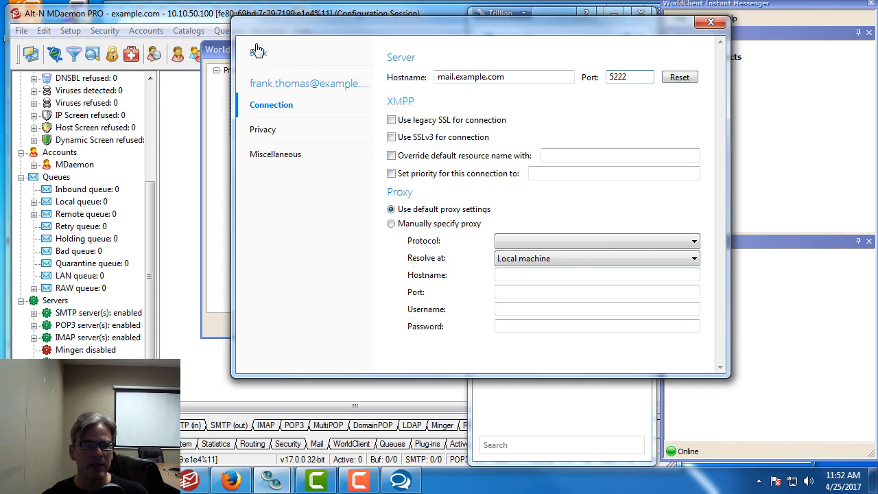
left_click(257, 52)
left_click(601, 189)
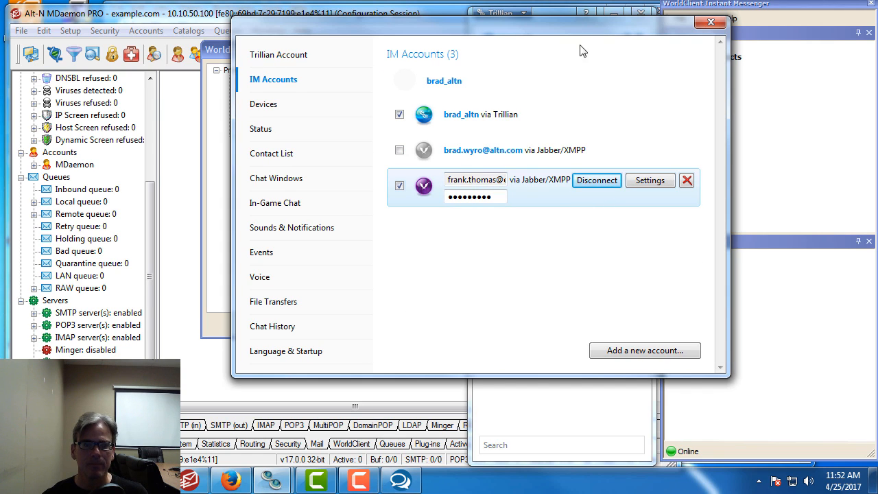
left_click_drag(576, 36, 496, 19)
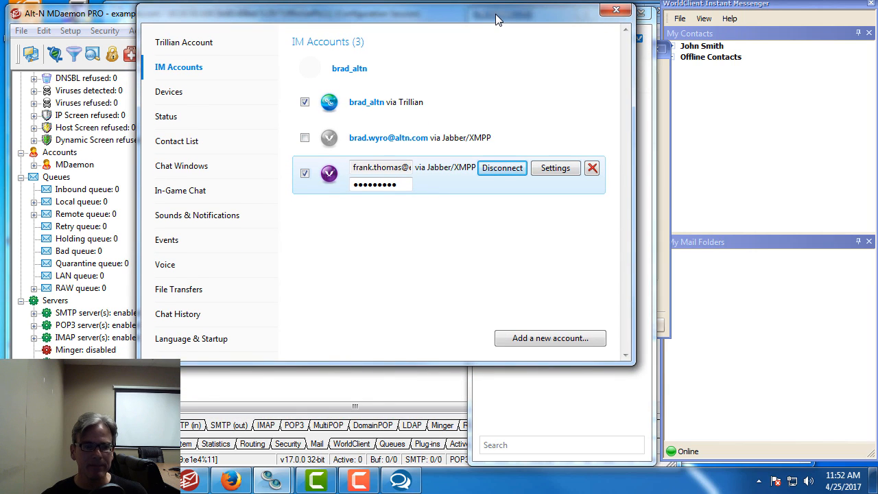
left_click(621, 11)
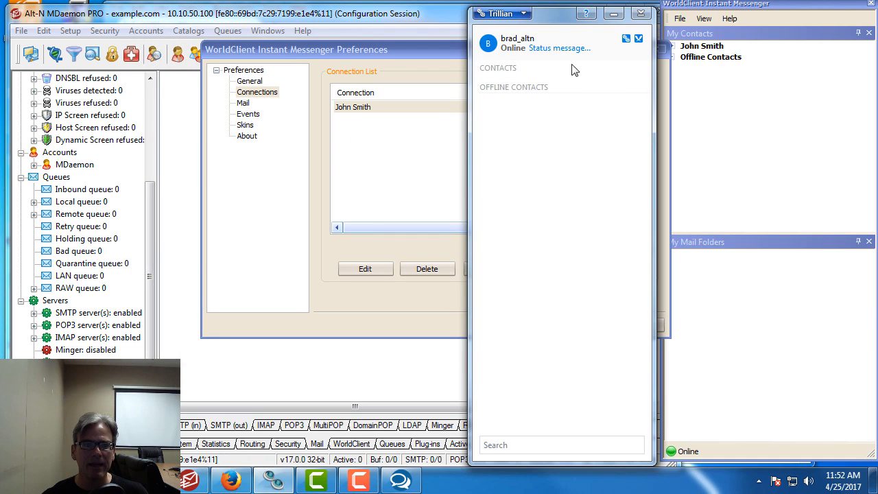
Via New Contact, add the WorldClient user's JID under the Jabber/XMPP account
right_click(560, 76)
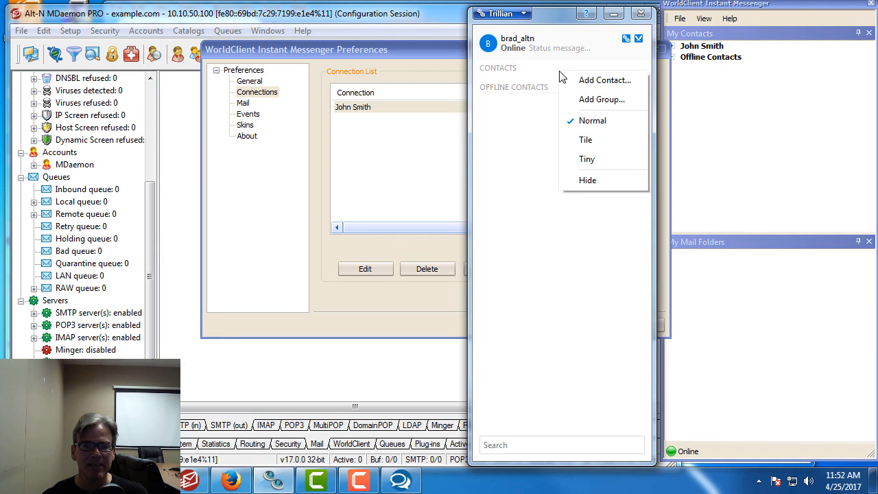
left_click(595, 81)
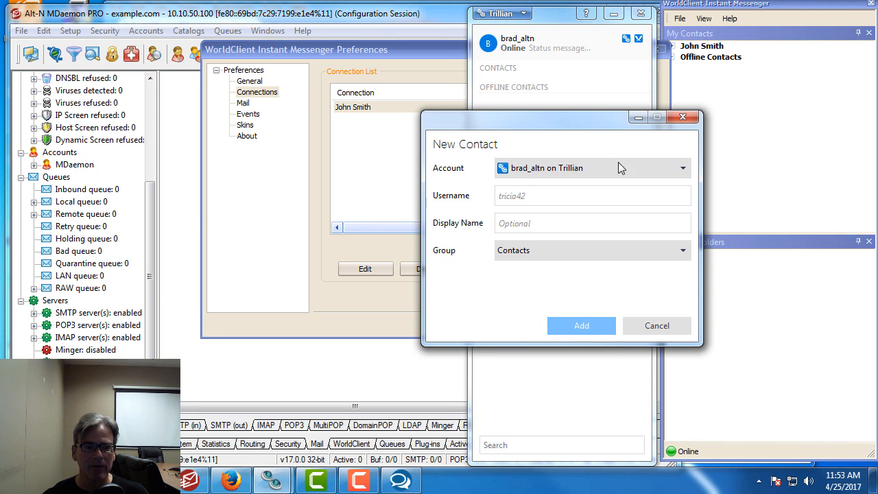
left_click(683, 170)
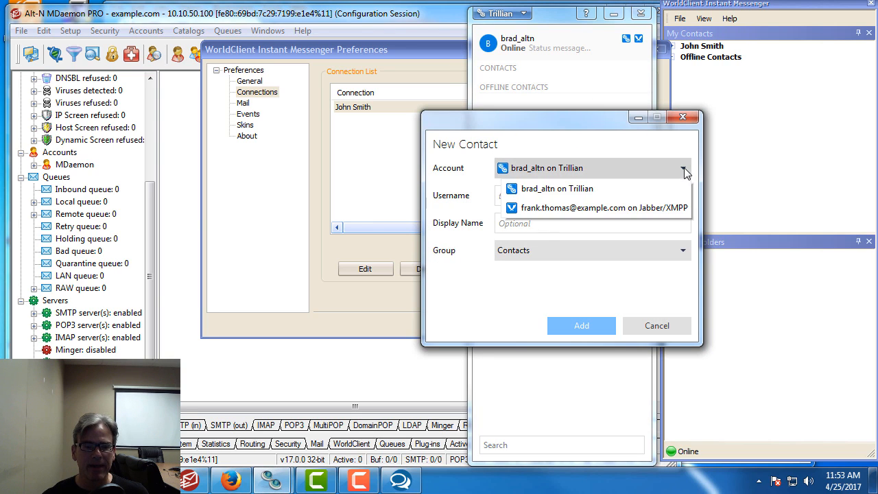
left_click(572, 211)
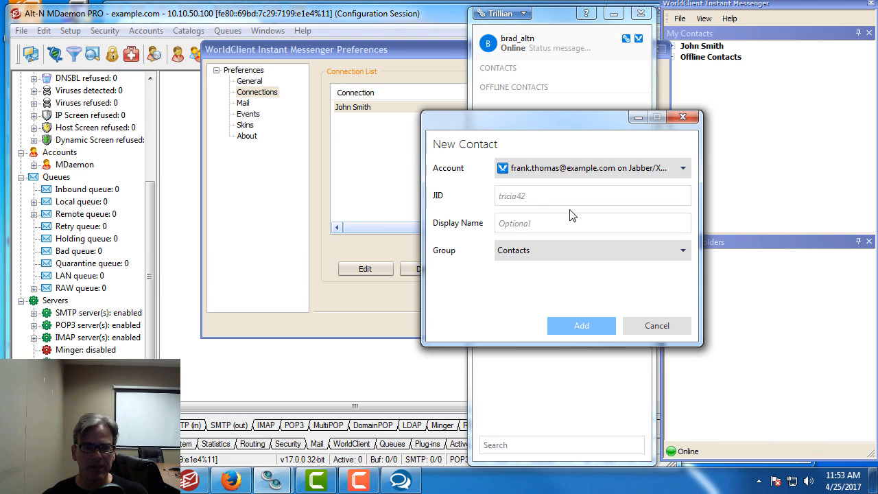
left_click(536, 196)
type("john")
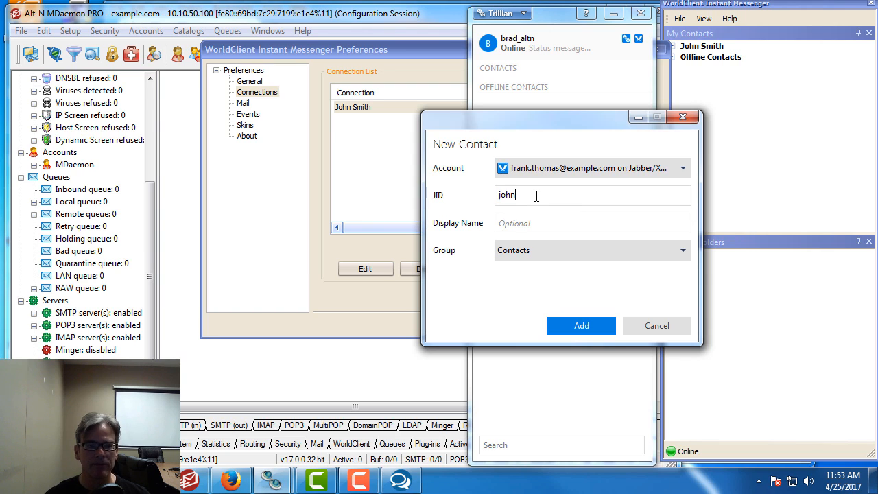
type(".smith@example.com")
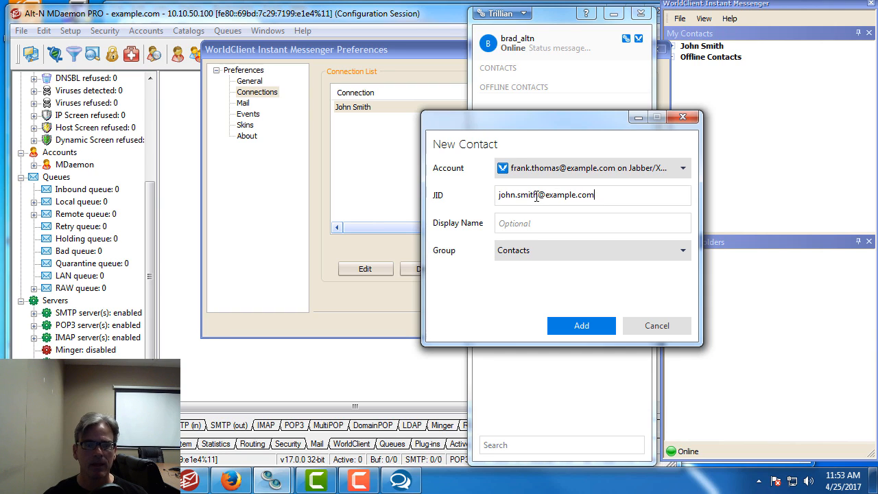
left_click(580, 327)
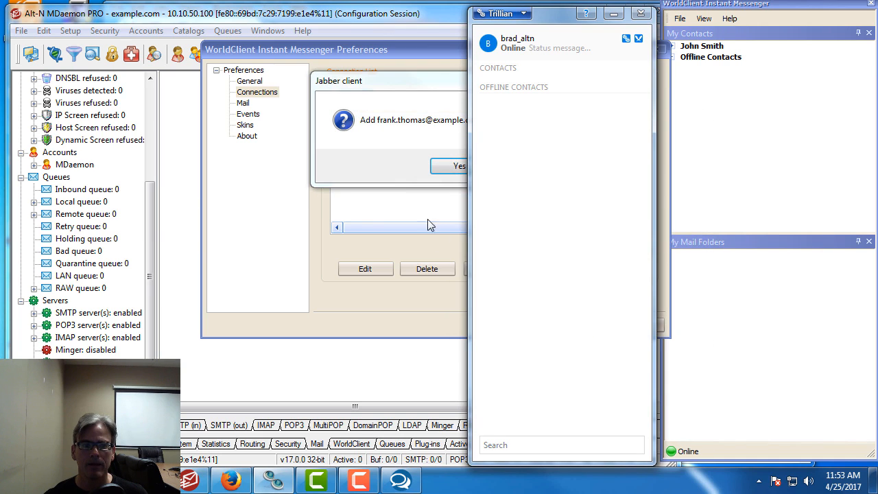
Accept the Trillian user with Yes and Approve and Add, dismissing the online status popups
left_click_drag(400, 89, 643, 101)
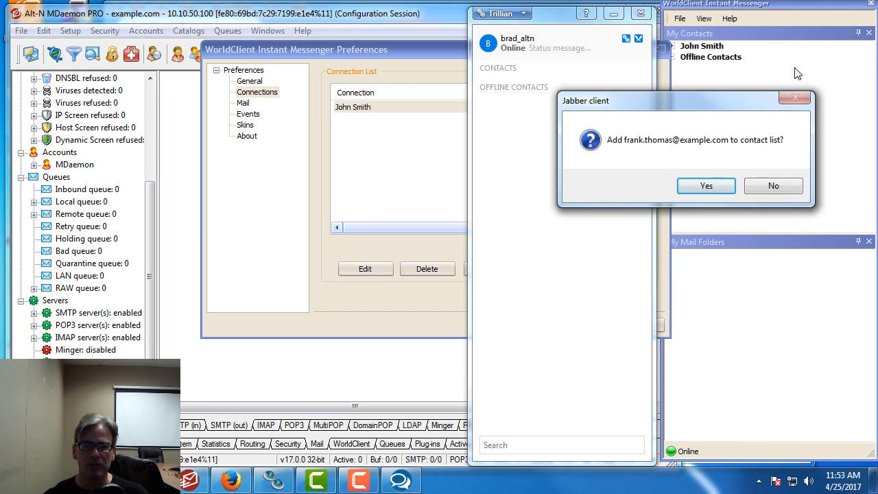
left_click_drag(717, 109, 629, 115)
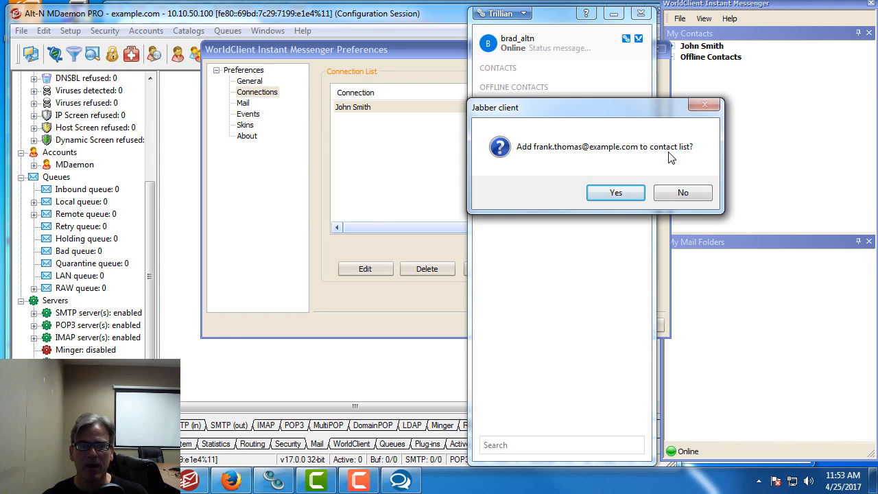
left_click(620, 195)
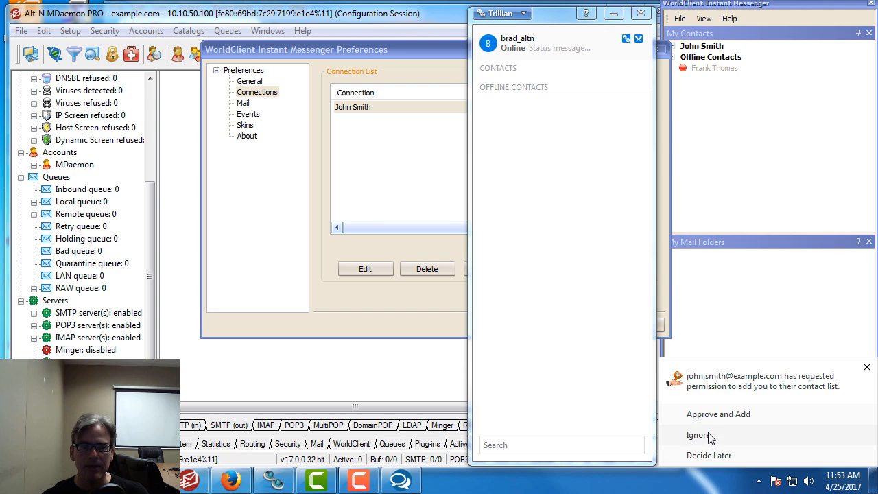
left_click(722, 419)
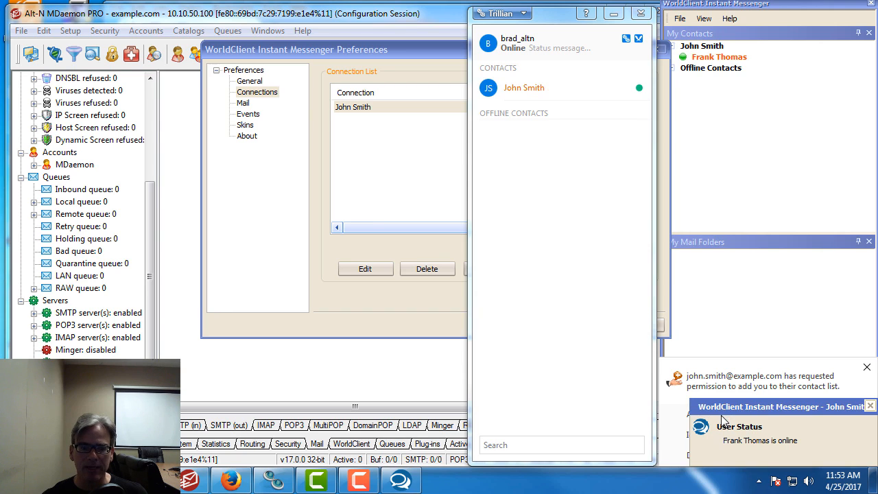
left_click(870, 405)
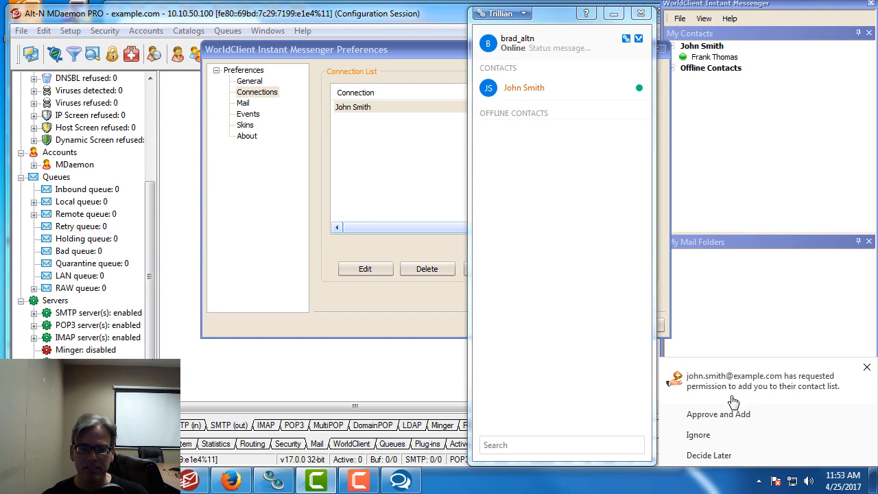
left_click(721, 415)
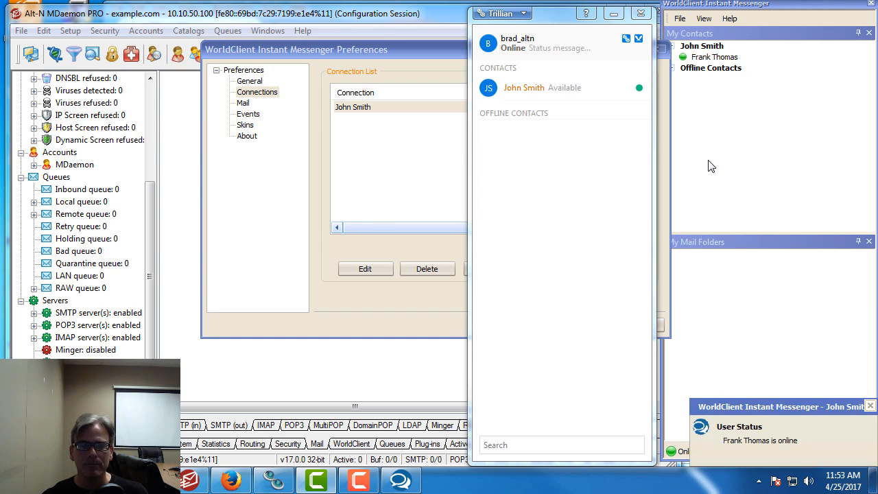
left_click(869, 406)
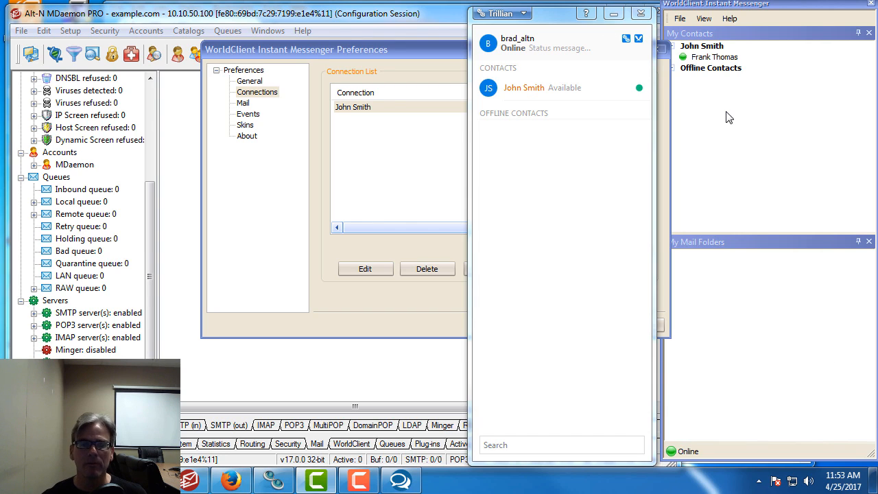
Send a Hello! message from WorldClient to the Trillian user
double_click(713, 57)
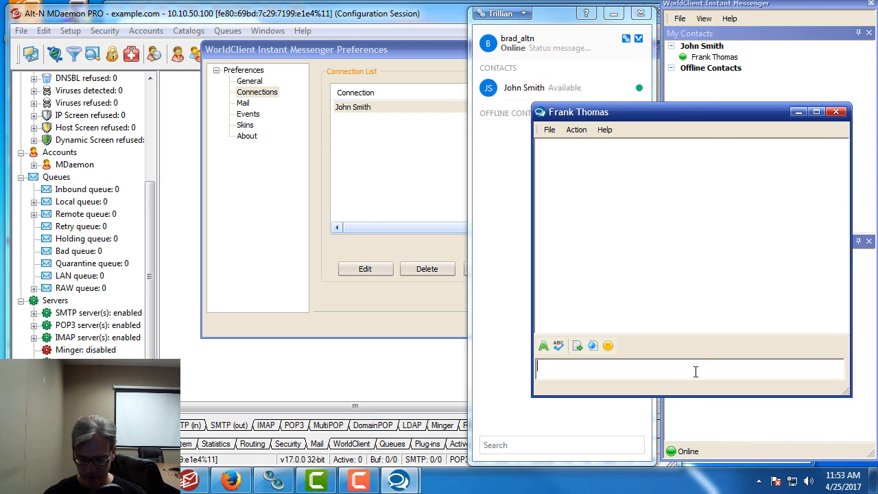
type("zjr")
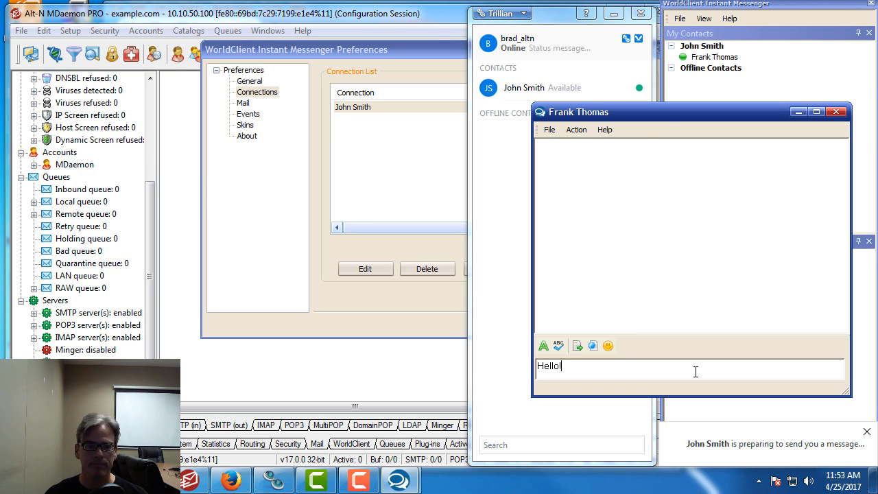
key("Return")
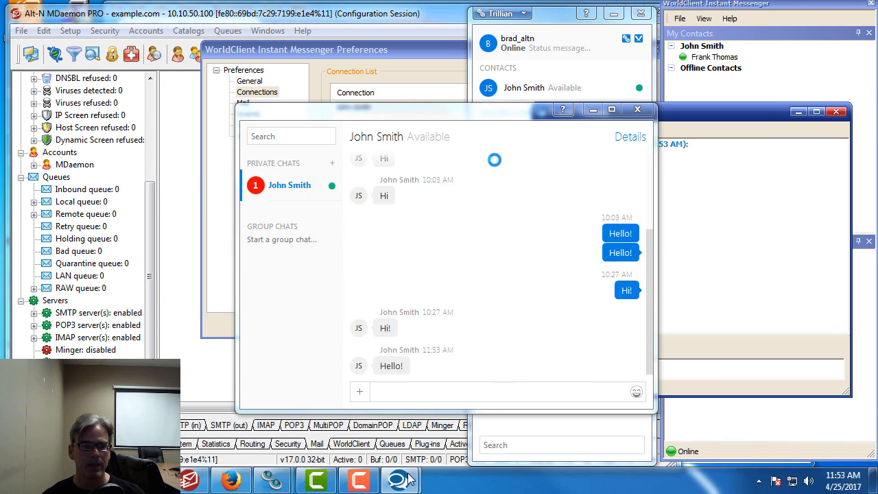
Reply Hello! from Trillian, then launch the AirServer phone mirroring program
left_click(426, 396)
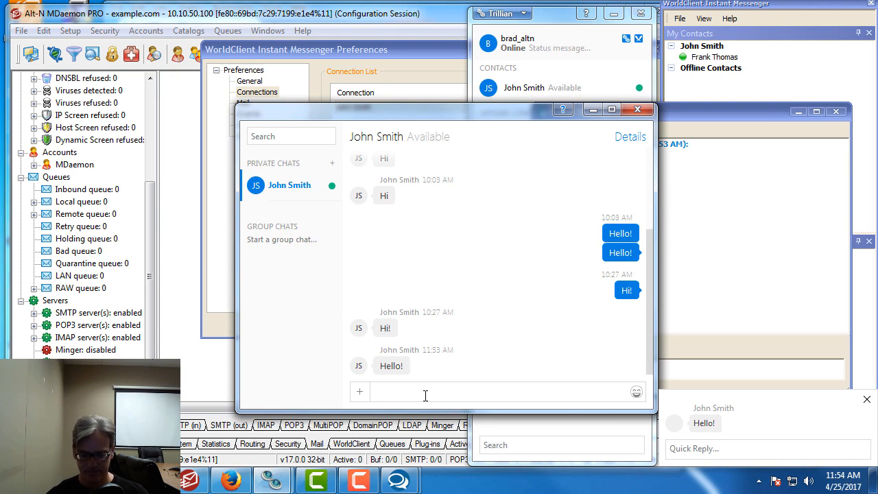
type("Hello!")
key("Return")
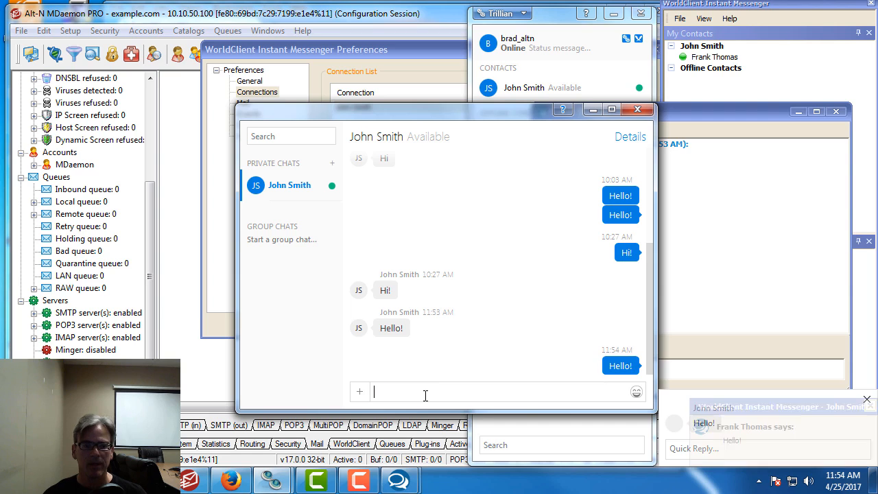
left_click(747, 271)
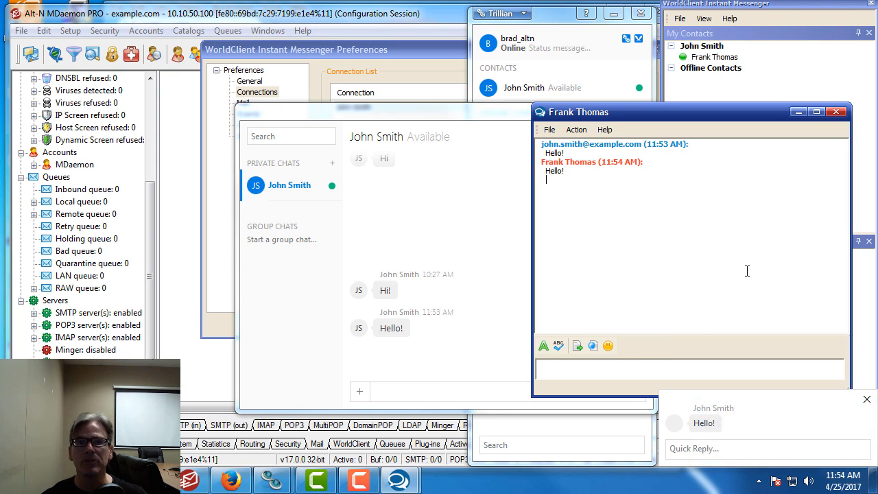
left_click(18, 480)
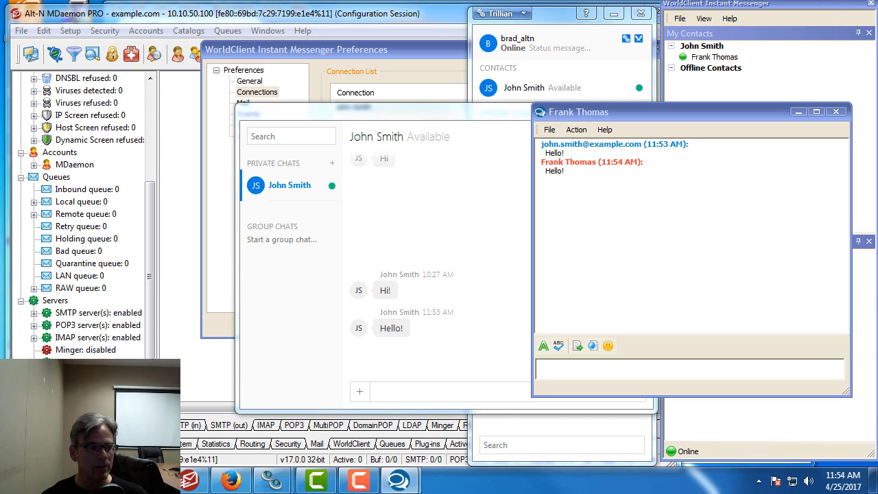
left_click(79, 320)
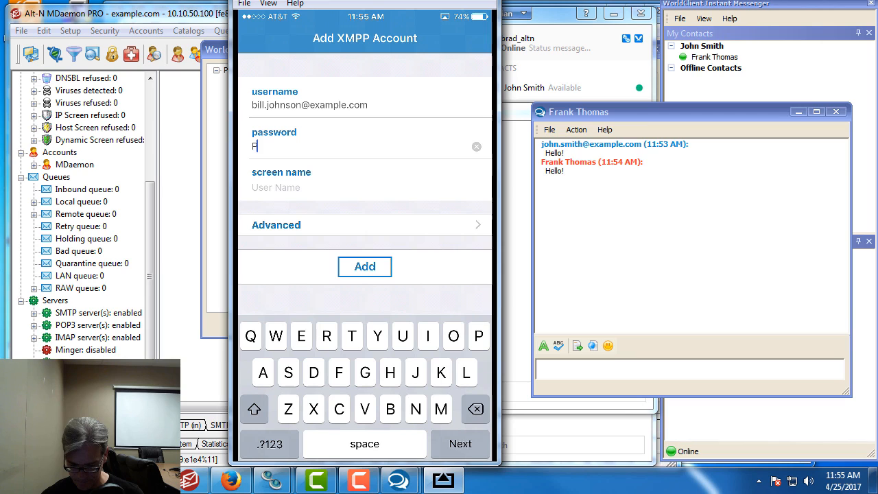
Enter the account password and correct the screen name to the user's full first and last name
type("assword")
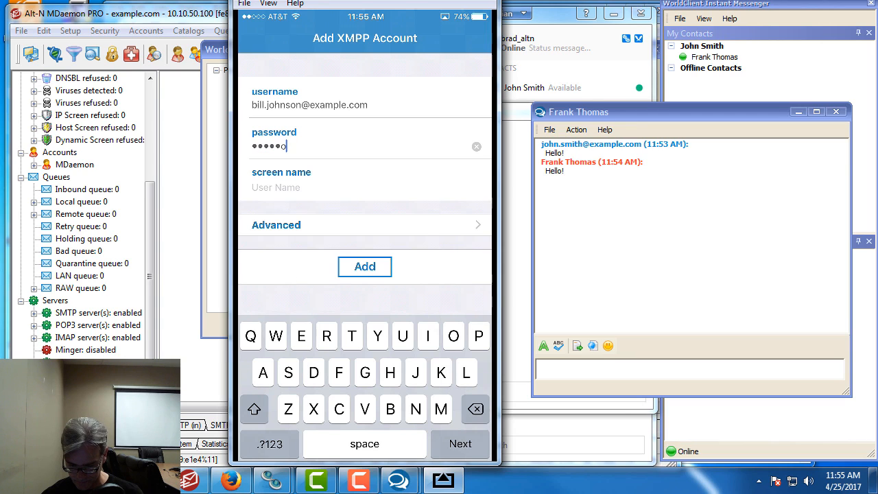
type("1")
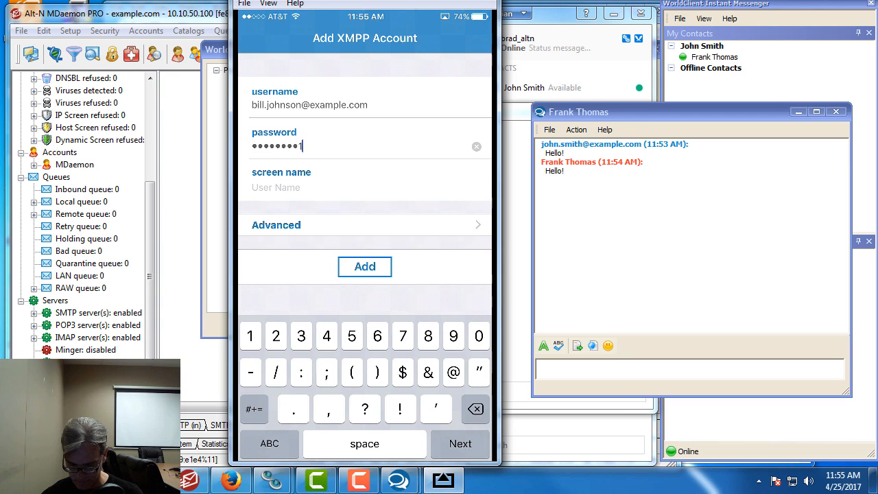
key("Return")
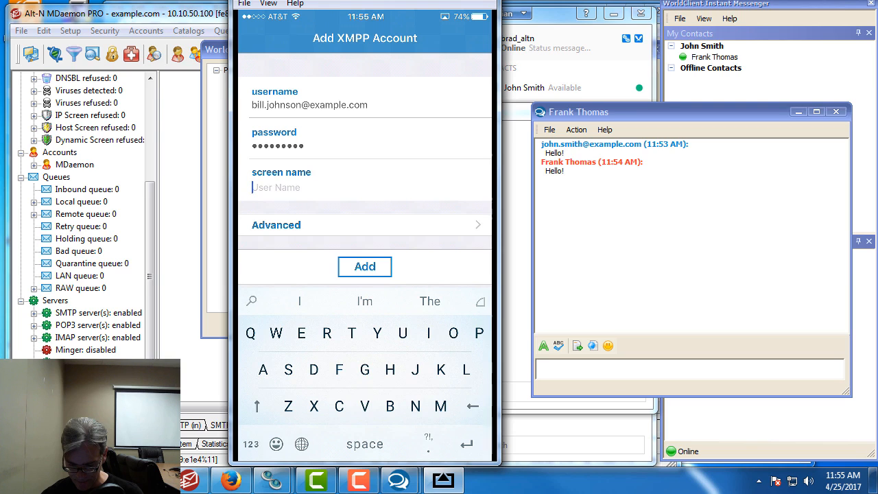
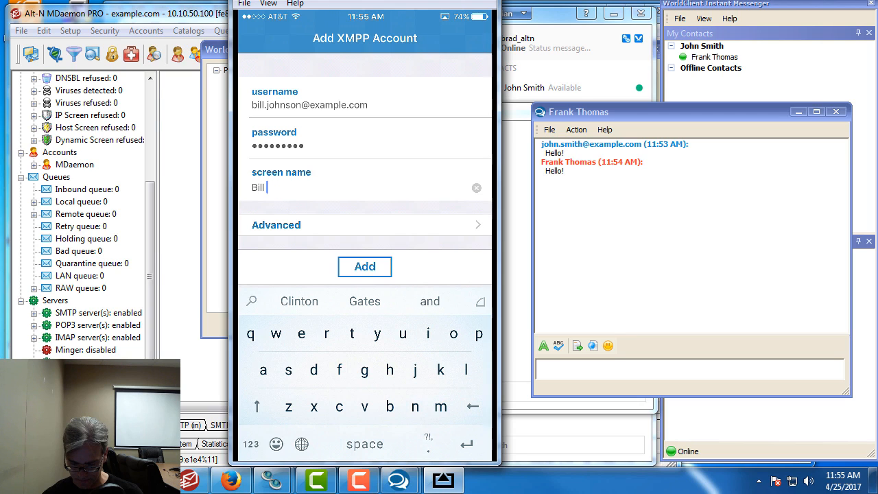
key("shift")
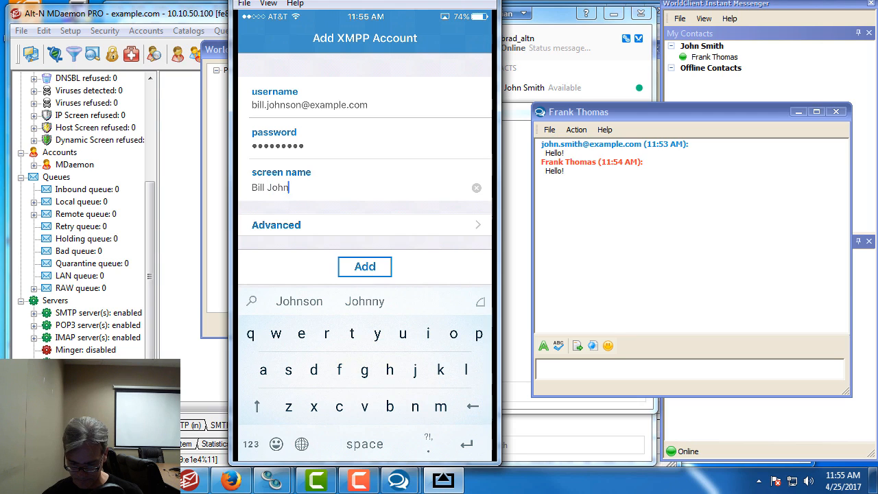
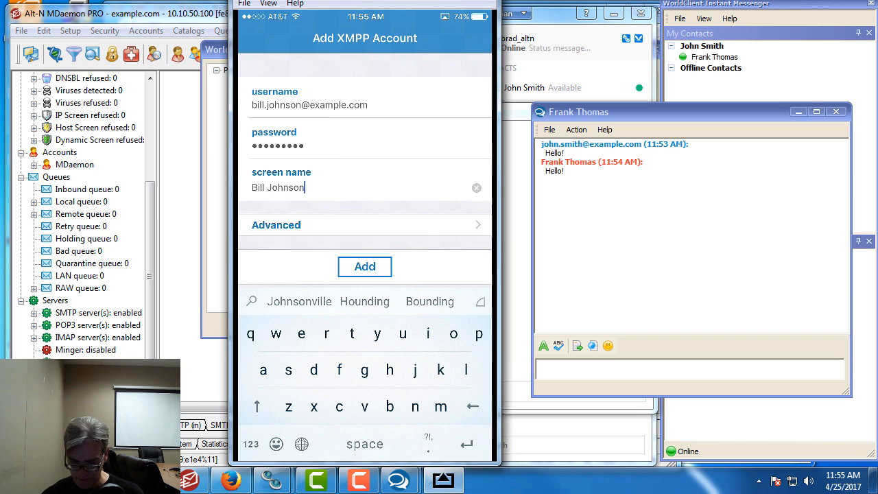
In Advanced settings, disable TLS/SSL and set host 10.10.50.100, then go back to the account form
left_click(276, 225)
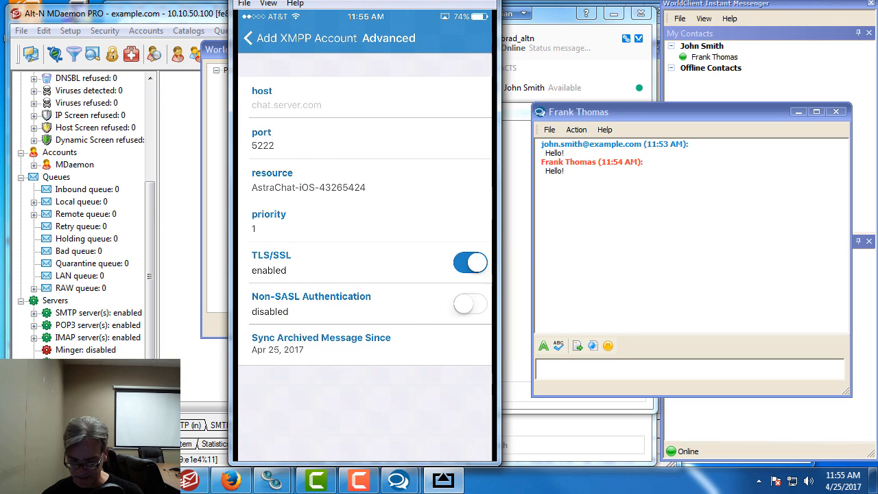
left_click(469, 262)
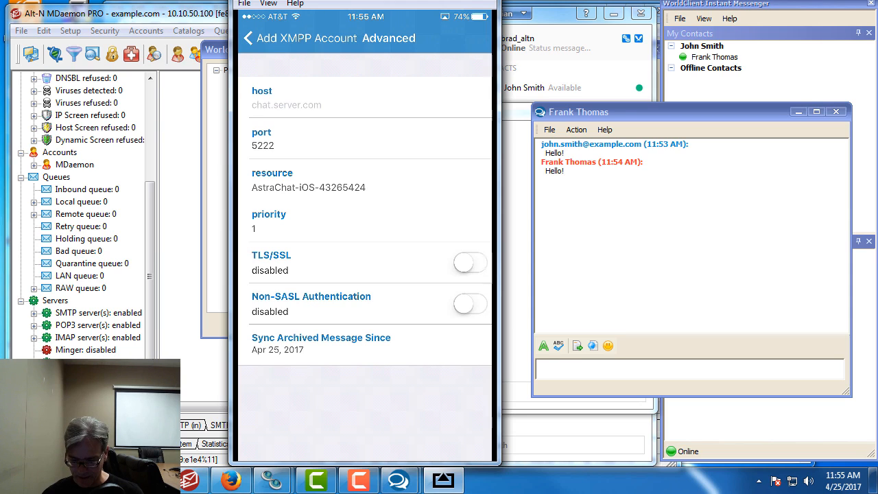
left_click(286, 105)
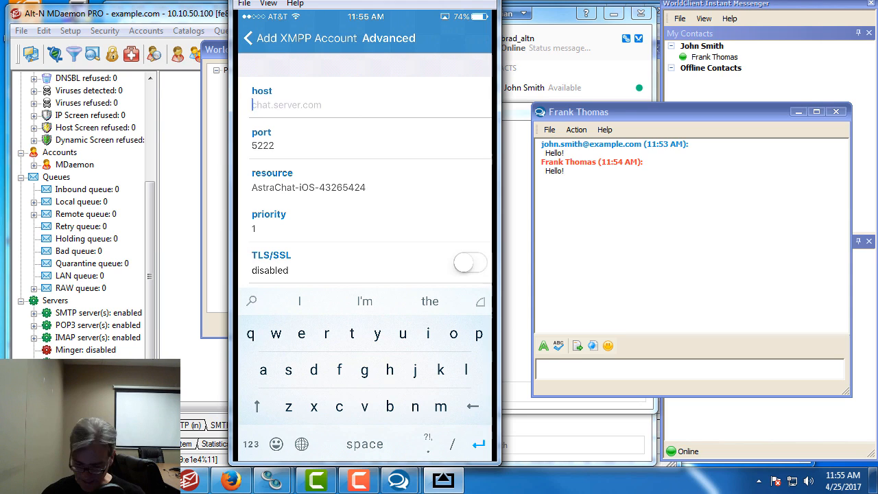
left_click(251, 444)
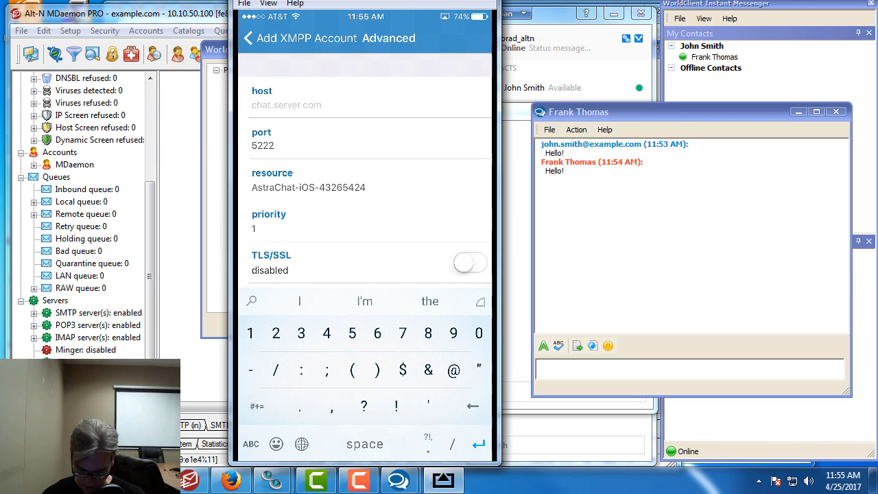
type("10.10.50.100")
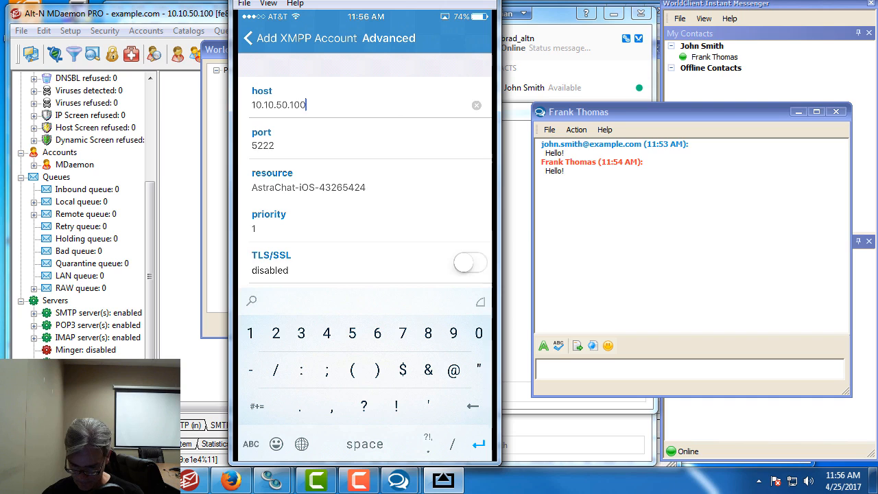
scroll(365, 182, "down", 2)
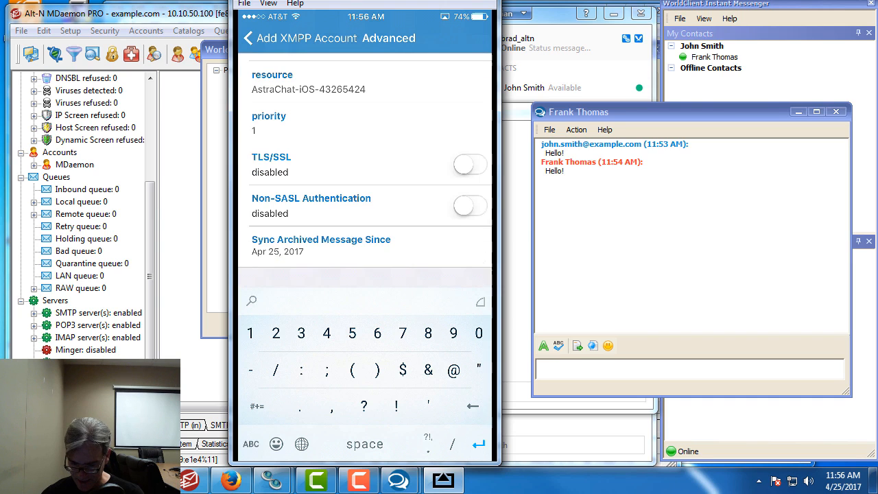
left_click(301, 39)
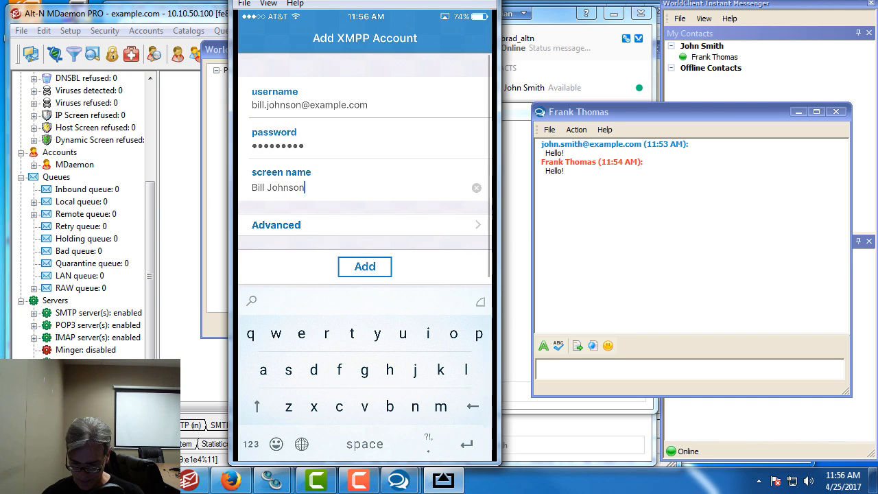
Add the new XMPP account so it signs in and loads its Contacts list
left_click(364, 266)
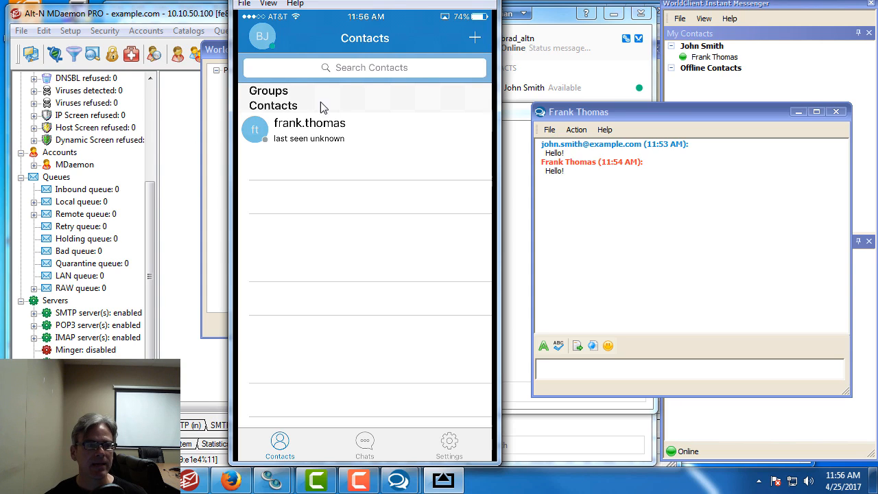
From the account's menu in WorldClient, add the phone user as a contact using their e-mail address
left_click(727, 58)
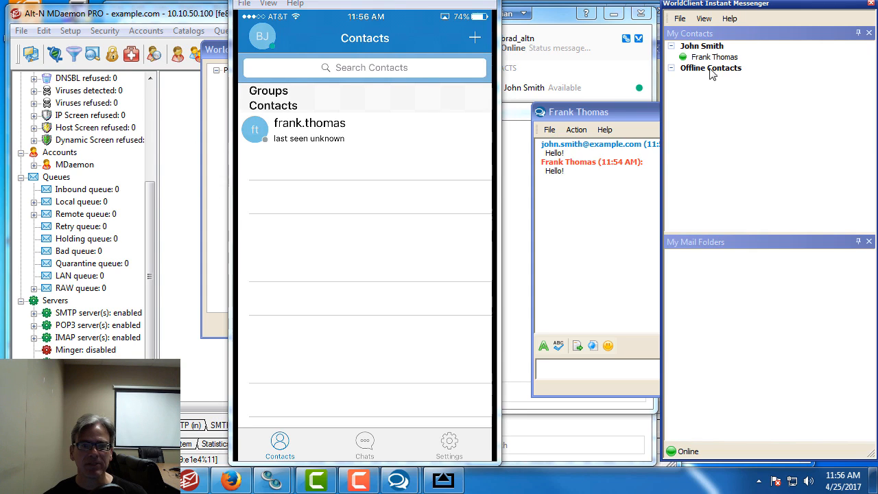
right_click(717, 59)
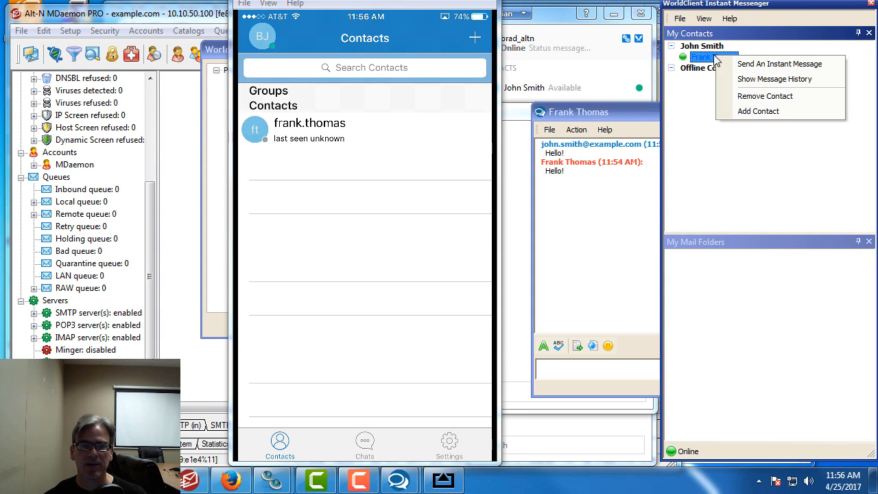
left_click(750, 110)
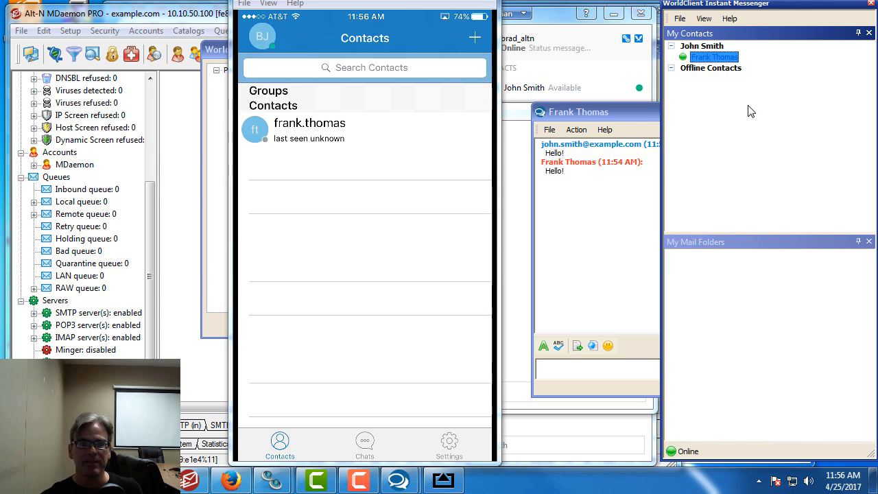
right_click(714, 47)
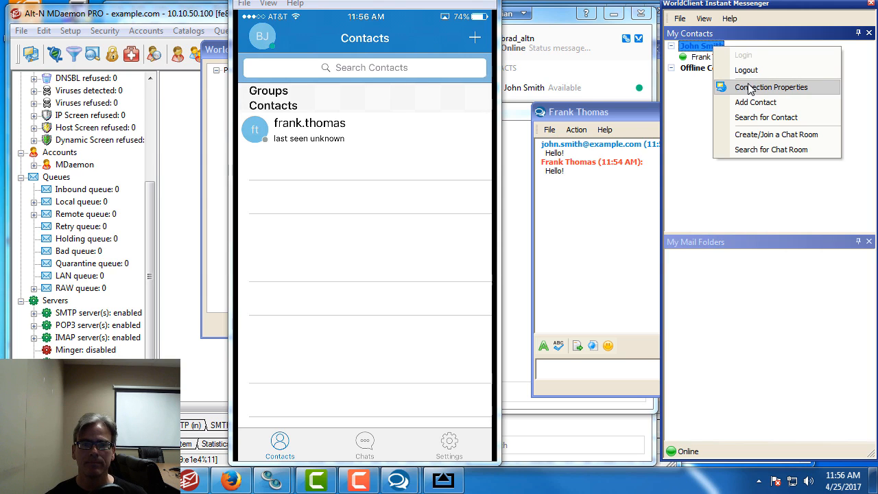
left_click(768, 103)
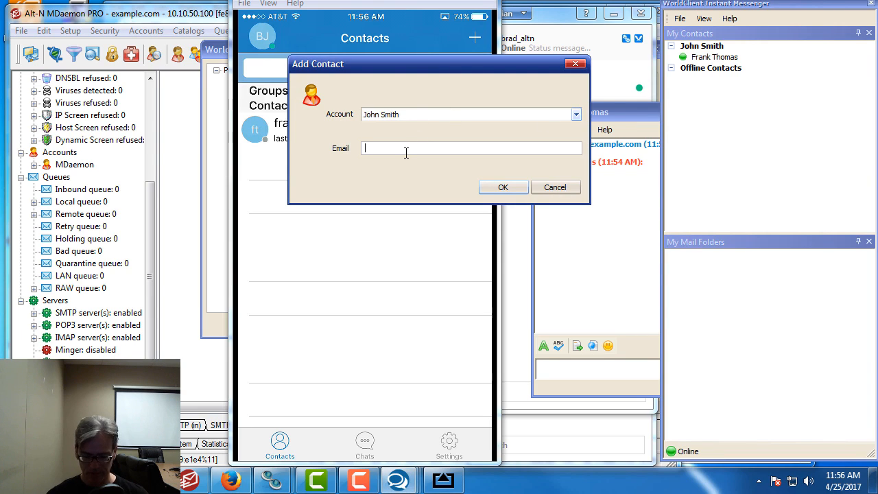
type("bill")
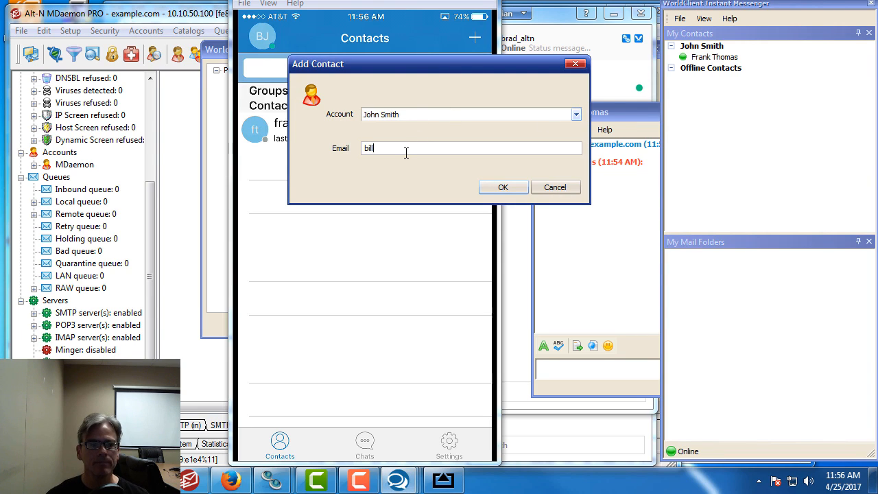
type(".johnson@example.com")
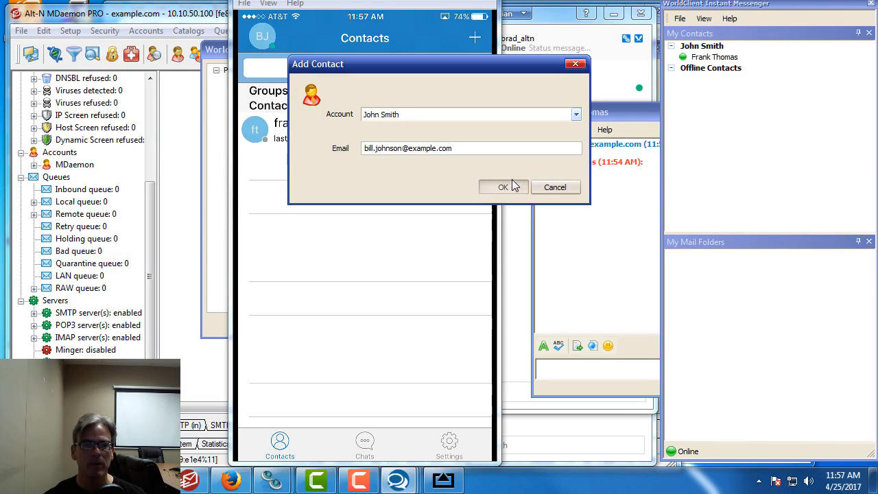
left_click(513, 186)
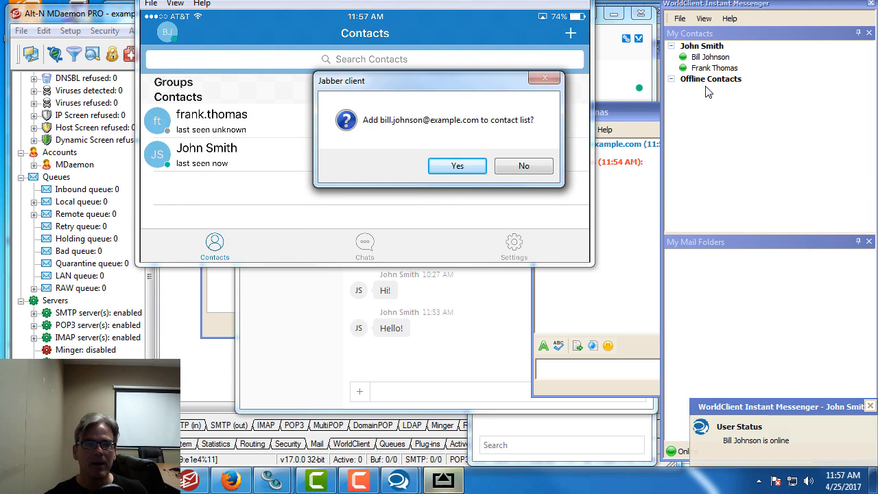
Accept the WorldClient user's contact request in Astra Chat and resize the mirrored phone display
left_click(457, 167)
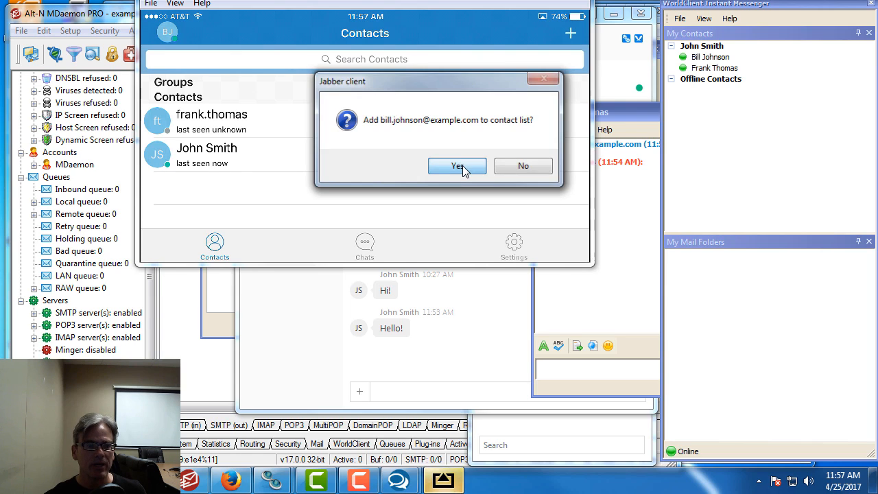
left_click(464, 169)
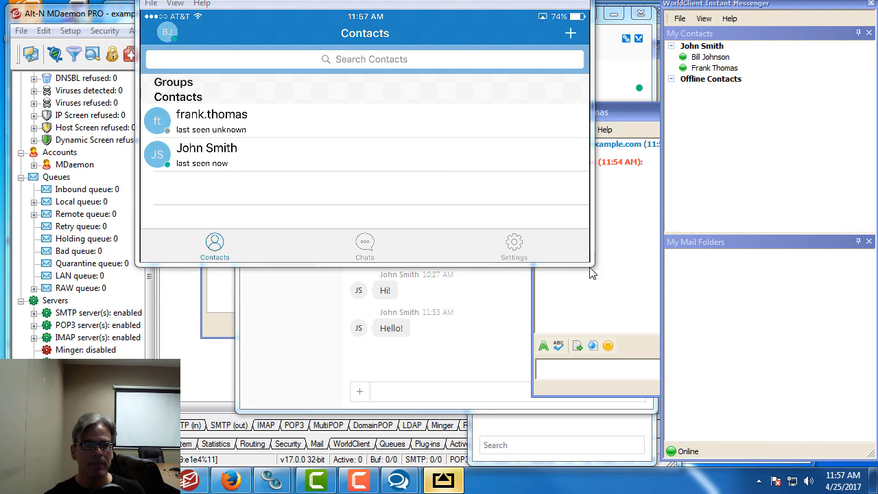
left_click_drag(587, 265, 715, 473)
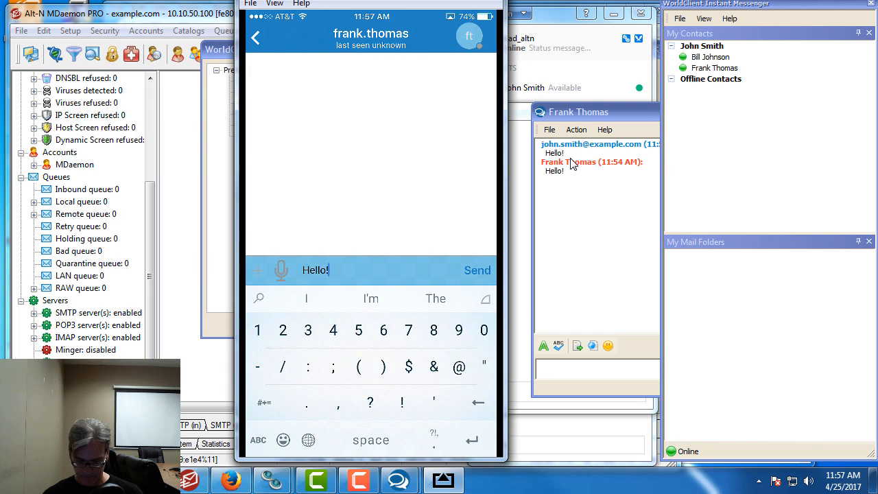
Send a 'hi' reply from the desktop messenger's chat window
left_click(554, 236)
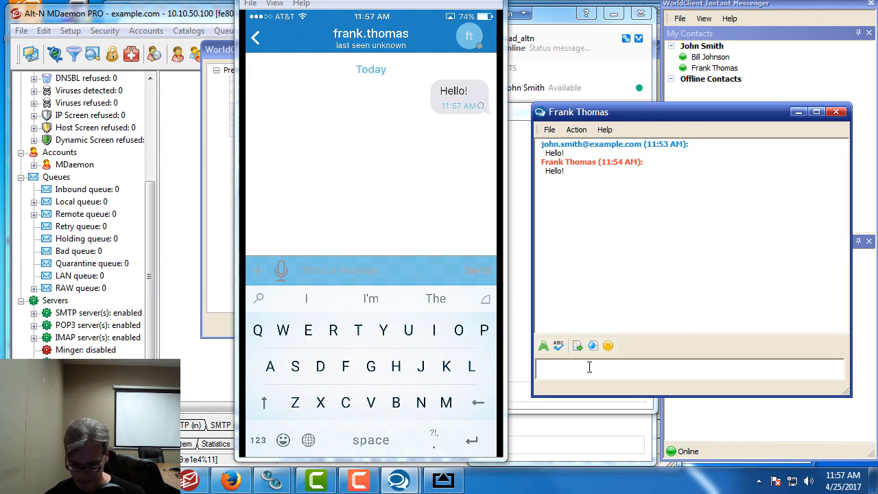
key("Return")
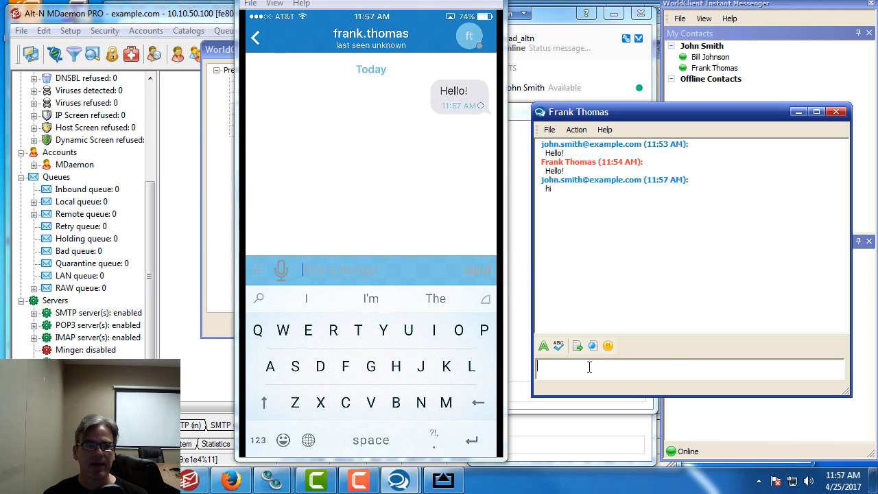